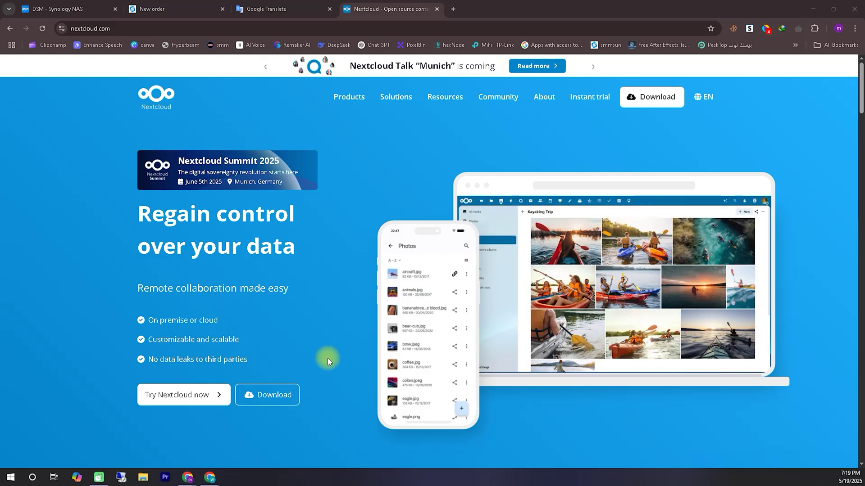
In Package Center, browse All Packages, then accept the pre-release agreement to list Beta Packages.
{"action": "left_click", "coordinate": [56, 8]}
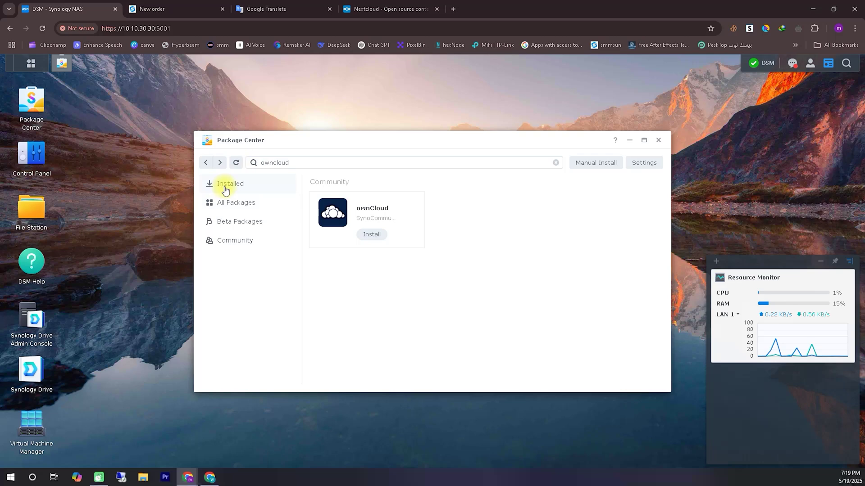
{"action": "left_click", "coordinate": [230, 202]}
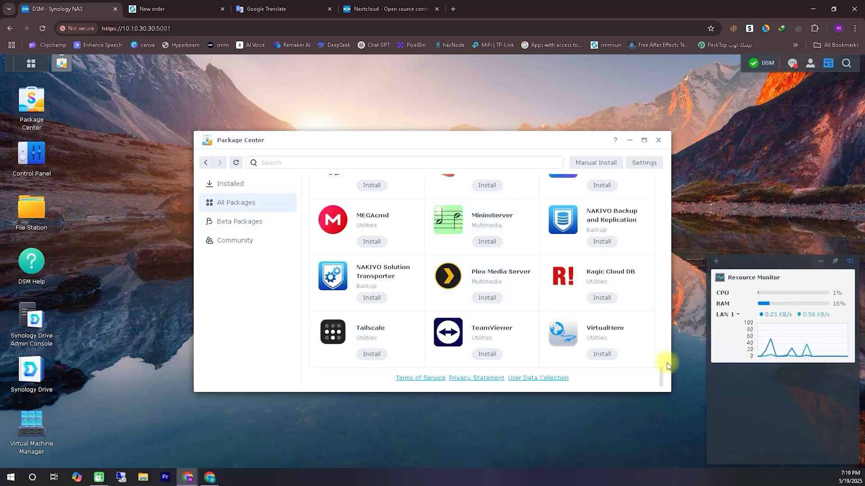
{"action": "left_click_drag", "start_coordinate": [663, 358], "coordinate": [666, 266]}
{"action": "left_click", "coordinate": [232, 220]}
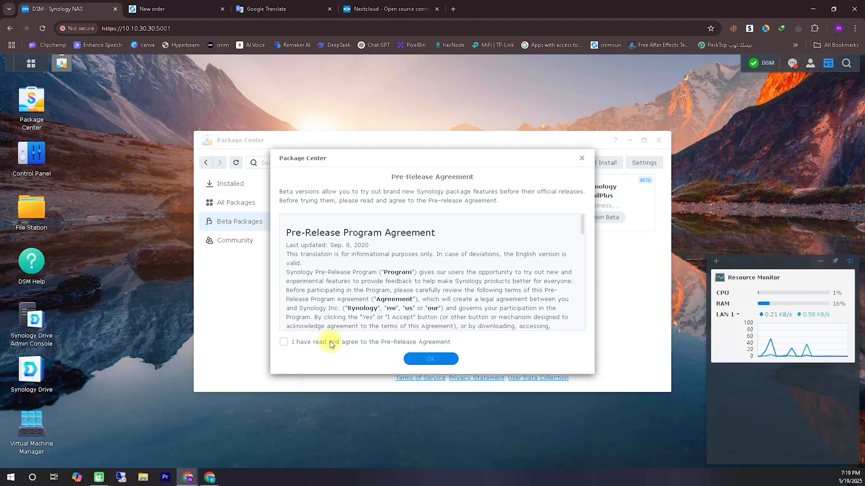
{"action": "left_click", "coordinate": [330, 342]}
{"action": "left_click", "coordinate": [430, 358]}
Search the Community packages for 'owncloud' to find the SynoCommunity ownCloud package.
{"action": "left_click", "coordinate": [234, 242]}
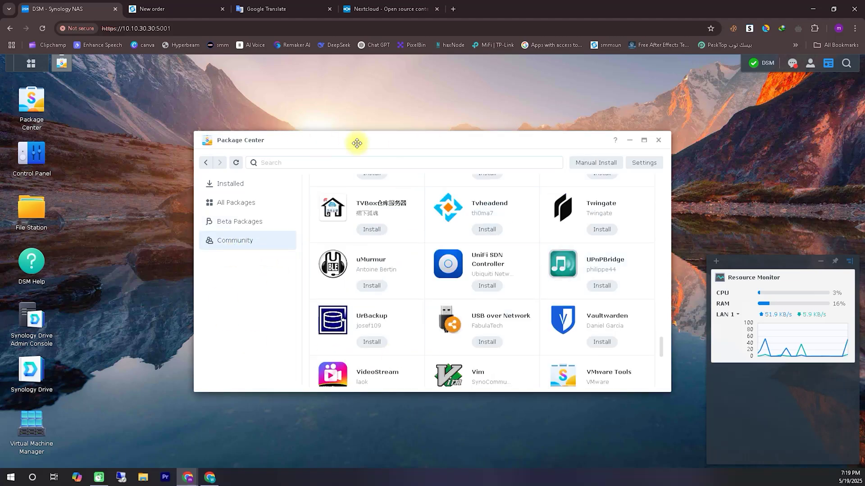
{"action": "left_click", "coordinate": [354, 163]}
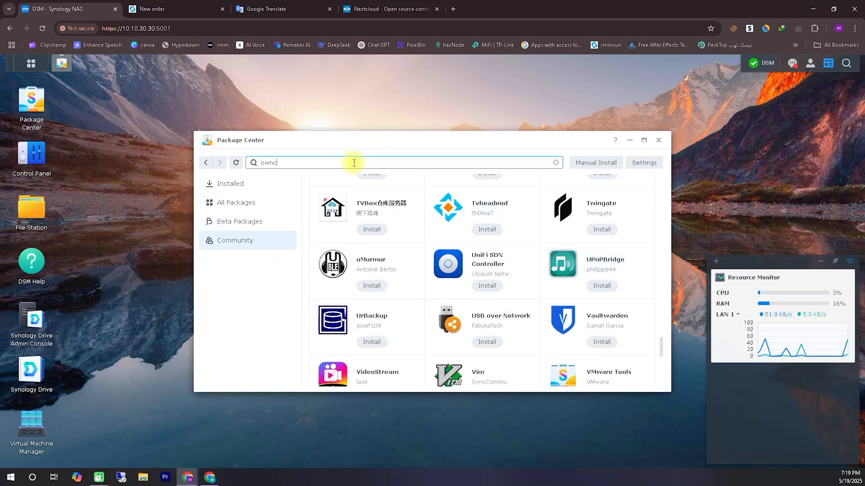
{"action": "type", "text": "owncloud"}
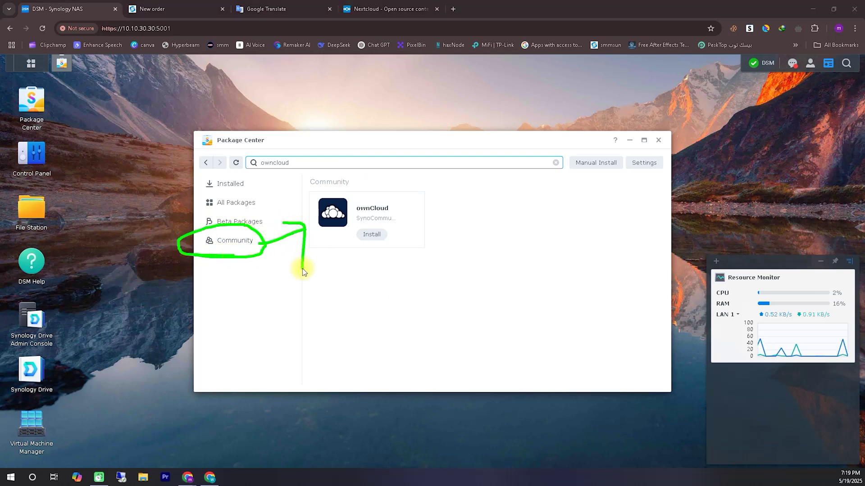
{"action": "left_click_drag", "start_coordinate": [314, 247], "coordinate": [299, 192]}
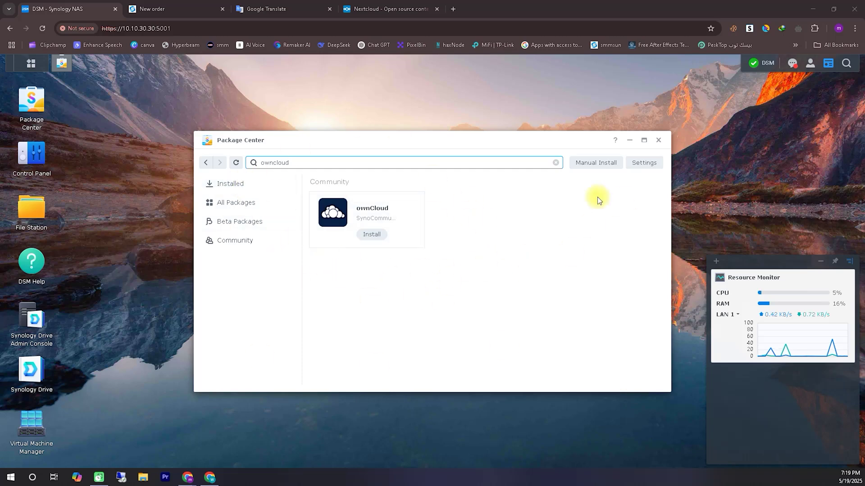
Check Installed packages, then list All Packages down to Container Manager under Open Source.
{"action": "left_click", "coordinate": [229, 184]}
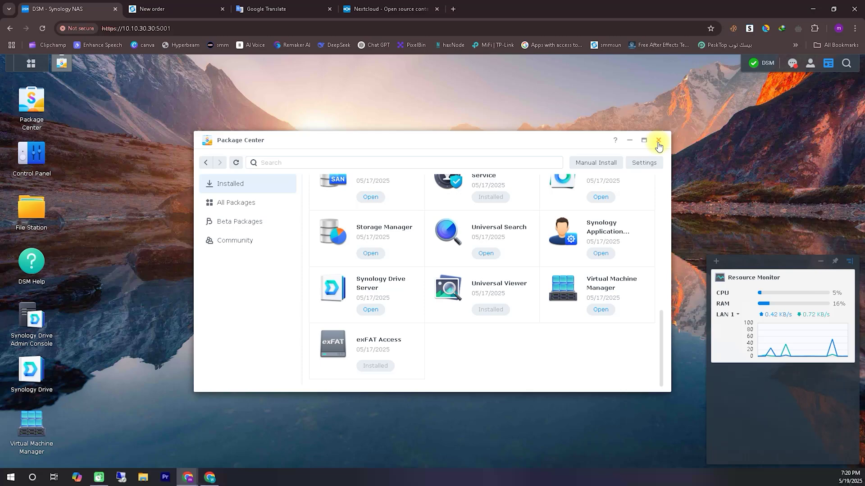
{"action": "left_click_drag", "start_coordinate": [661, 343], "coordinate": [661, 318]}
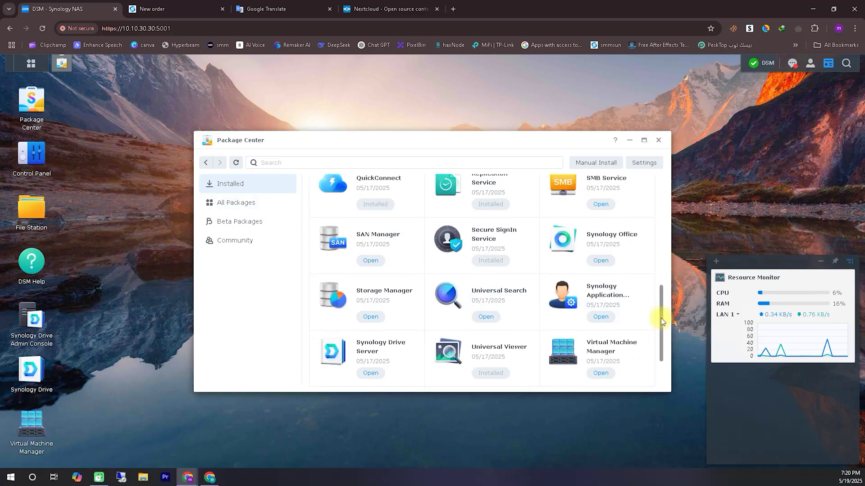
{"action": "left_click", "coordinate": [236, 203]}
{"action": "left_click_drag", "start_coordinate": [658, 271], "coordinate": [661, 311]}
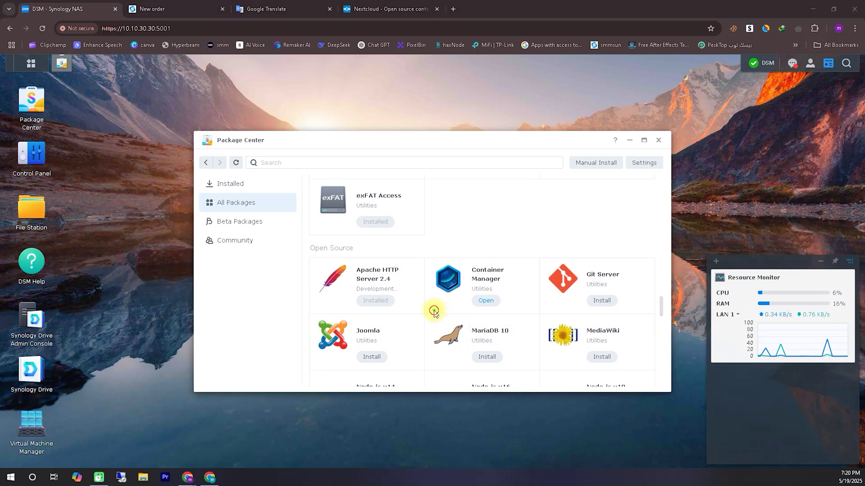
{"action": "mouse_move", "coordinate": [432, 311]}
{"action": "left_mouse_down"}
{"action": "mouse_move", "coordinate": [525, 285]}
{"action": "mouse_move", "coordinate": [442, 259]}
{"action": "mouse_move", "coordinate": [457, 325]}
{"action": "mouse_move", "coordinate": [505, 244]}
{"action": "mouse_move", "coordinate": [430, 271]}
{"action": "mouse_move", "coordinate": [513, 317]}
{"action": "left_mouse_up"}
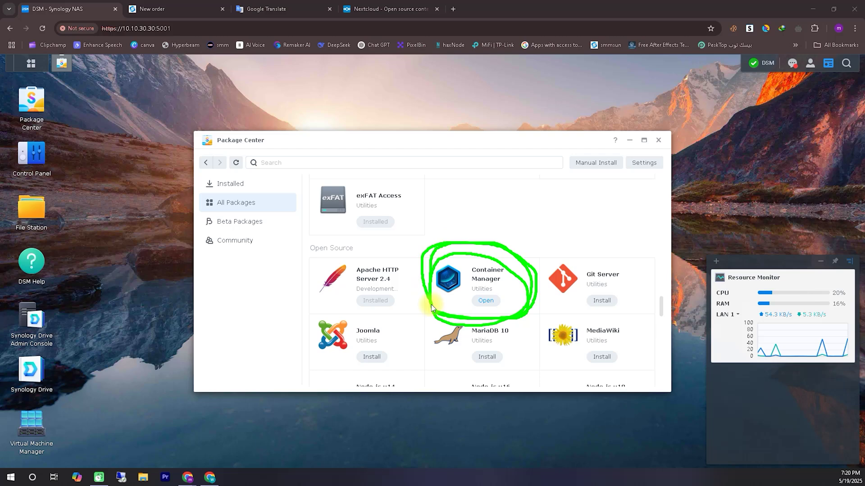
{"action": "left_click", "coordinate": [774, 459]}
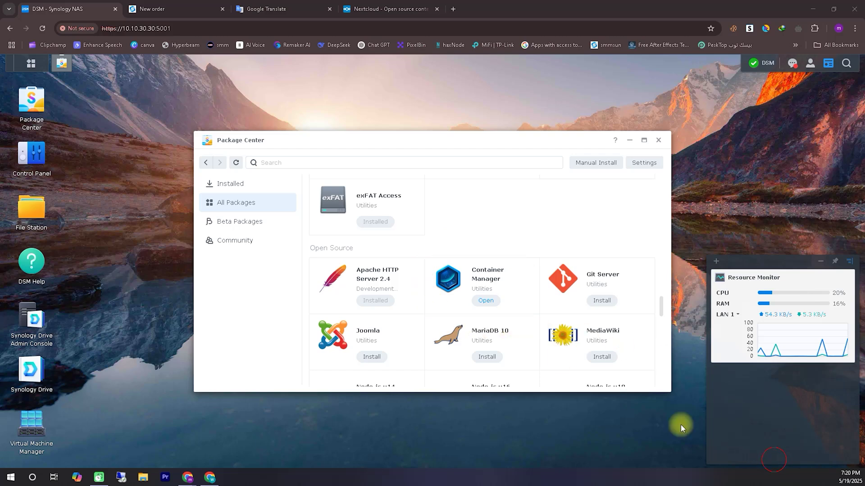
Launch Container Manager and review the local images and the image Registry.
{"action": "left_click", "coordinate": [491, 300]}
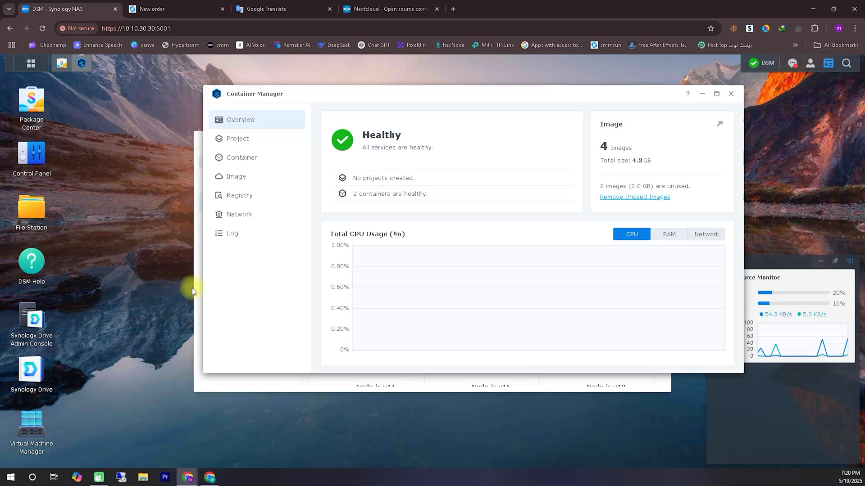
{"action": "left_click", "coordinate": [233, 176]}
{"action": "left_click", "coordinate": [240, 196]}
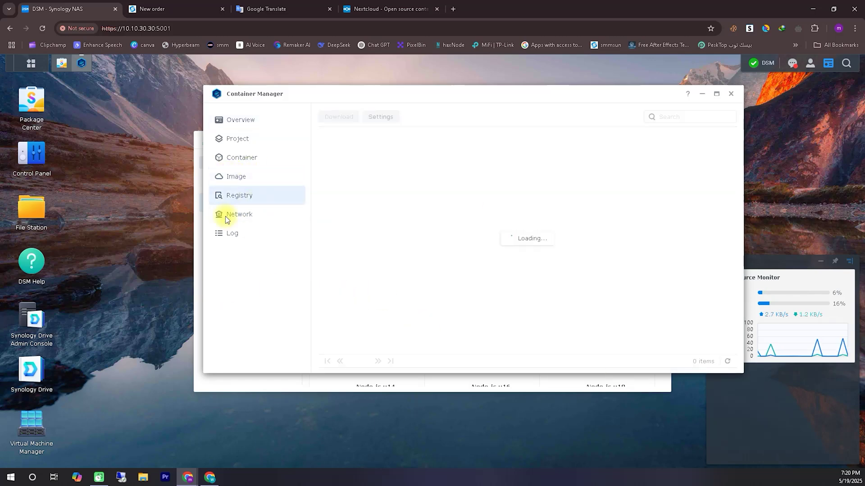
{"action": "mouse_move", "coordinate": [640, 135]}
{"action": "left_mouse_down"}
{"action": "mouse_move", "coordinate": [707, 101]}
{"action": "mouse_move", "coordinate": [631, 128]}
{"action": "left_mouse_up"}
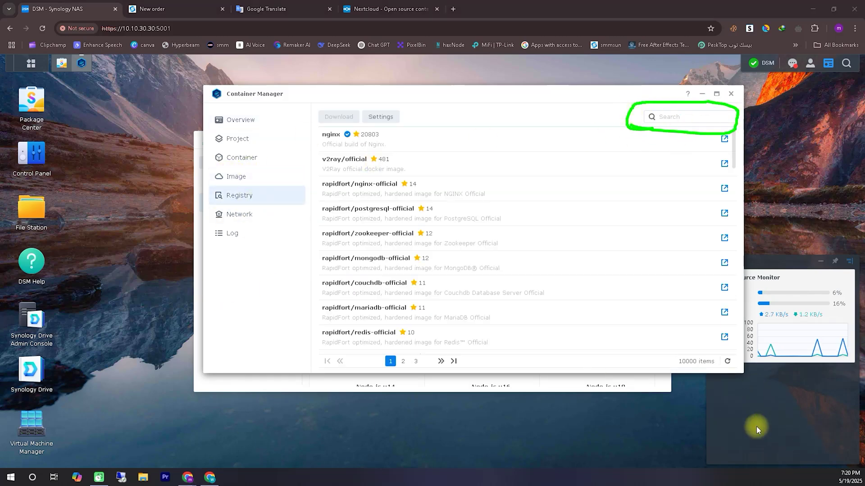
{"action": "left_click", "coordinate": [234, 176]}
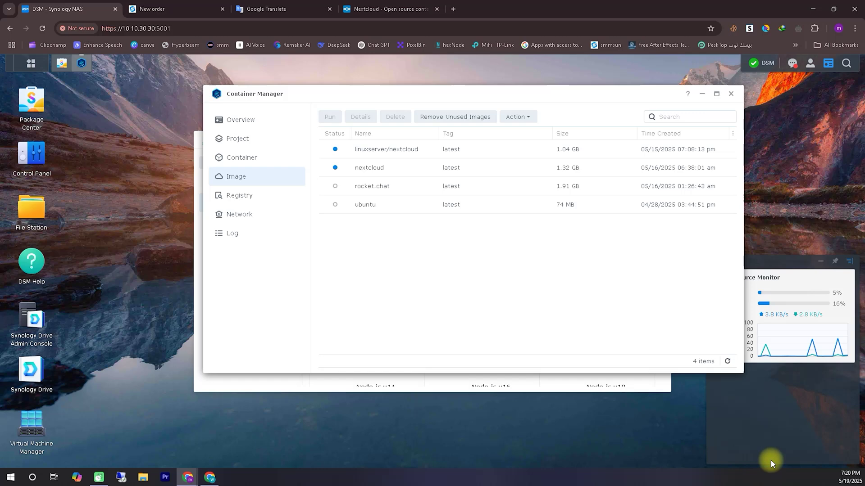
{"action": "mouse_move", "coordinate": [327, 173]}
{"action": "left_mouse_down"}
{"action": "mouse_move", "coordinate": [333, 186]}
{"action": "mouse_move", "coordinate": [432, 155]}
{"action": "mouse_move", "coordinate": [322, 146]}
{"action": "left_mouse_up"}
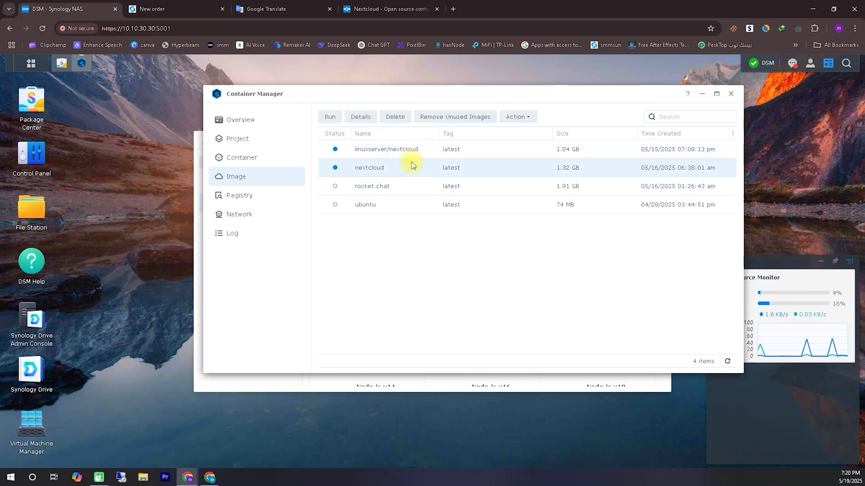
Open the NC2 container's details, showing port 80/tcp mapped to 32772.
{"action": "left_click", "coordinate": [238, 160]}
{"action": "left_click", "coordinate": [407, 144]}
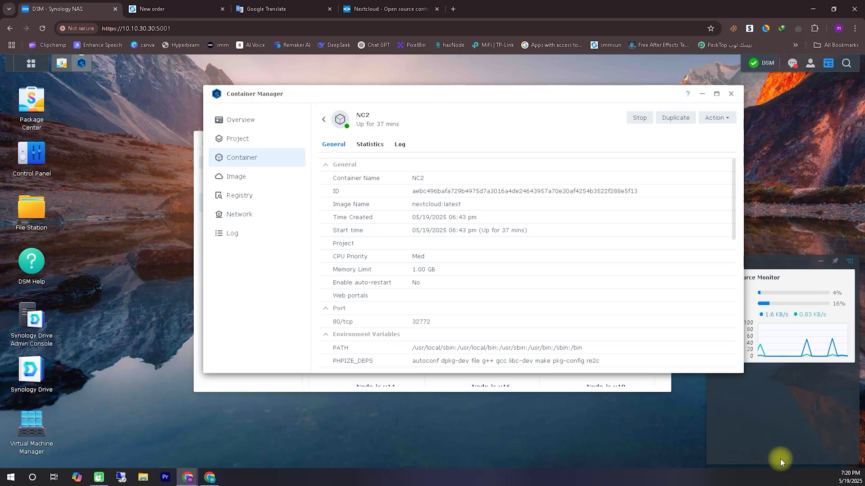
{"action": "mouse_move", "coordinate": [338, 332]}
{"action": "left_mouse_down"}
{"action": "mouse_move", "coordinate": [401, 299]}
{"action": "mouse_move", "coordinate": [436, 340]}
{"action": "left_mouse_up"}
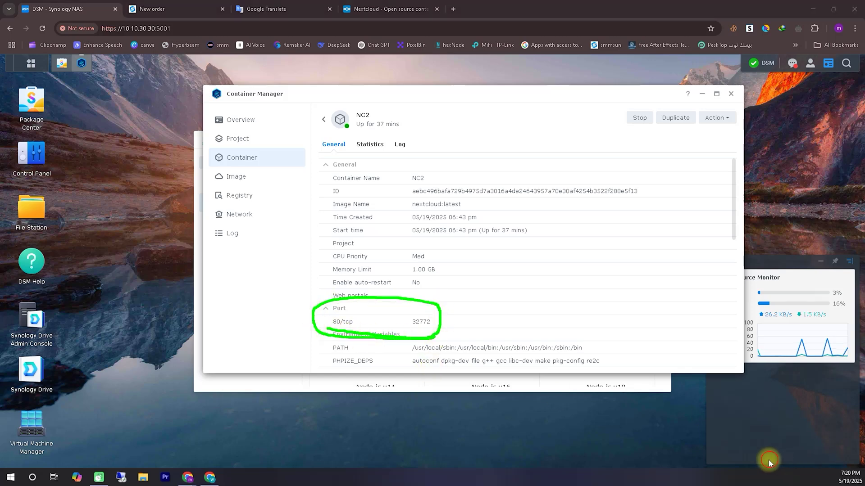
{"action": "left_click_drag", "start_coordinate": [122, 28], "coordinate": [154, 28]}
{"action": "key", "text": "ctrl+c"}
{"action": "right_click", "coordinate": [154, 28]}
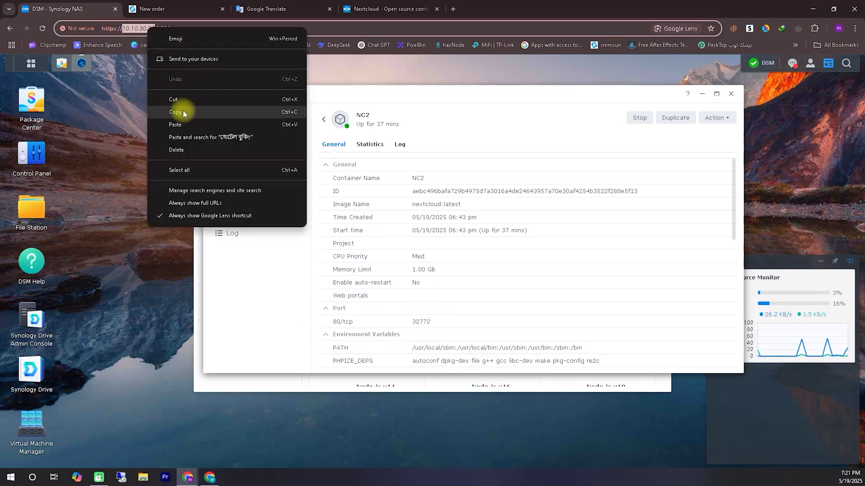
{"action": "left_click", "coordinate": [180, 110]}
{"action": "key", "text": "ctrl+t"}
{"action": "key", "text": "ctrl+v"}
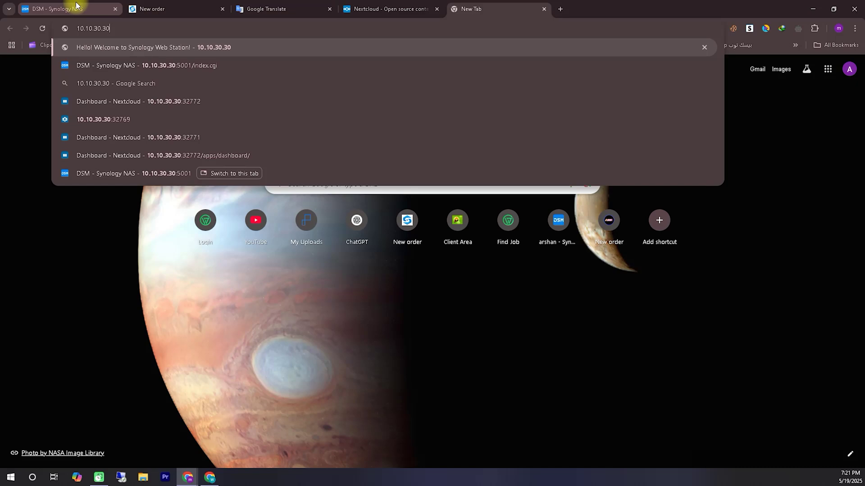
{"action": "left_click", "coordinate": [74, 7]}
{"action": "key", "text": "ctrl+shift+Tab"}
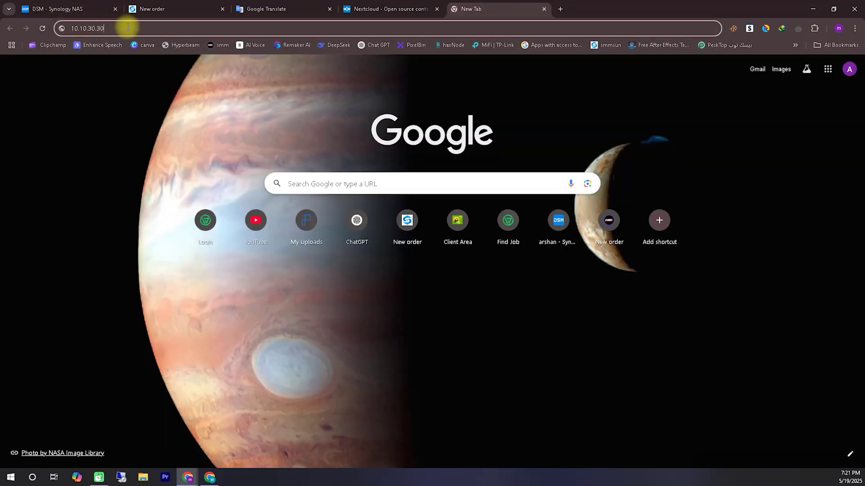
{"action": "type", "text": ":32772"}
{"action": "key", "text": "Return"}
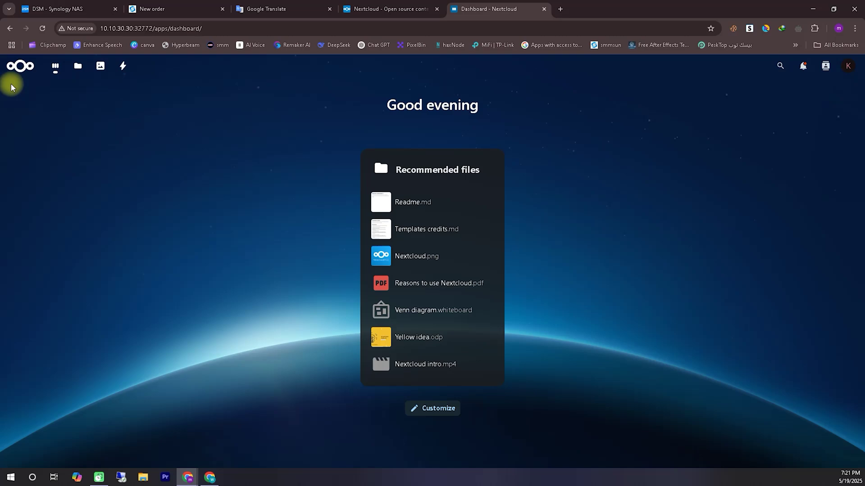
{"action": "left_click", "coordinate": [848, 65]}
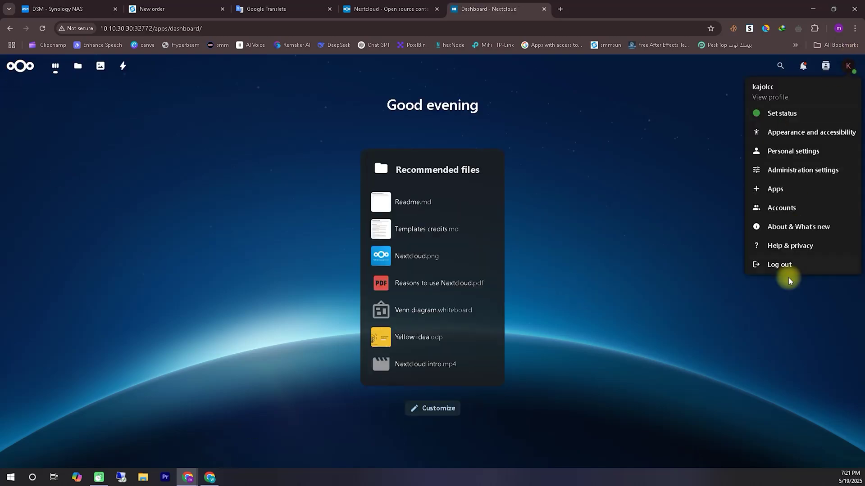
{"action": "left_click", "coordinate": [810, 91]}
{"action": "left_click", "coordinate": [55, 65]}
{"action": "left_click", "coordinate": [79, 72]}
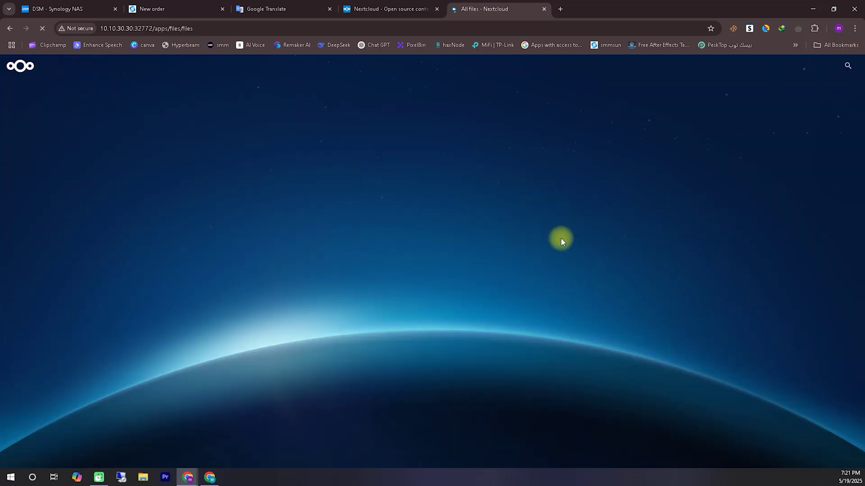
{"action": "left_click", "coordinate": [545, 9]}
Stop and delete the nc1 container, then delete the NC2 container.
{"action": "left_click", "coordinate": [74, 9]}
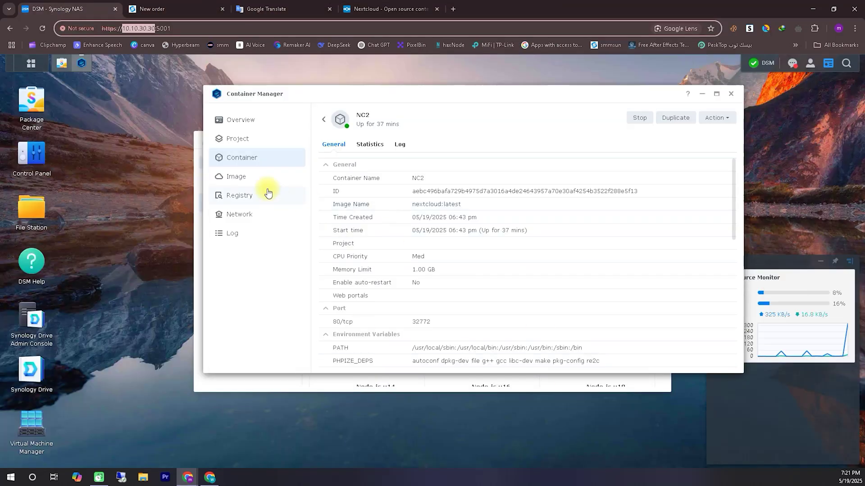
{"action": "right_click", "coordinate": [409, 169]}
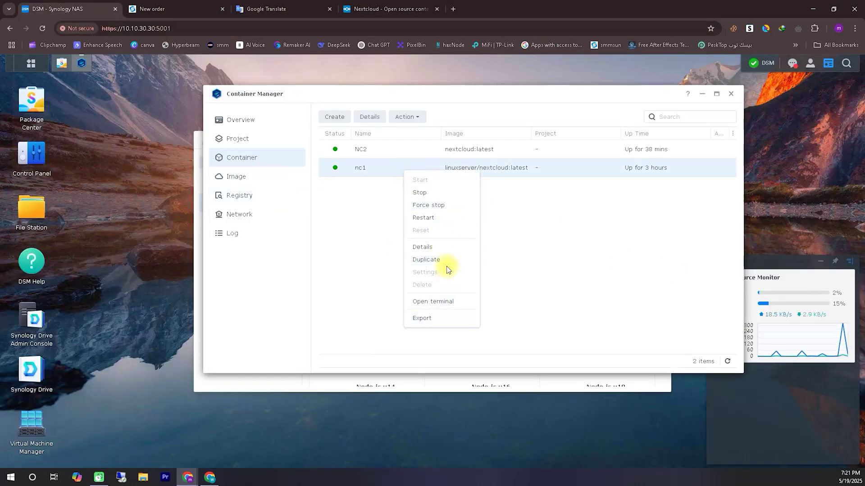
{"action": "left_click", "coordinate": [446, 265]}
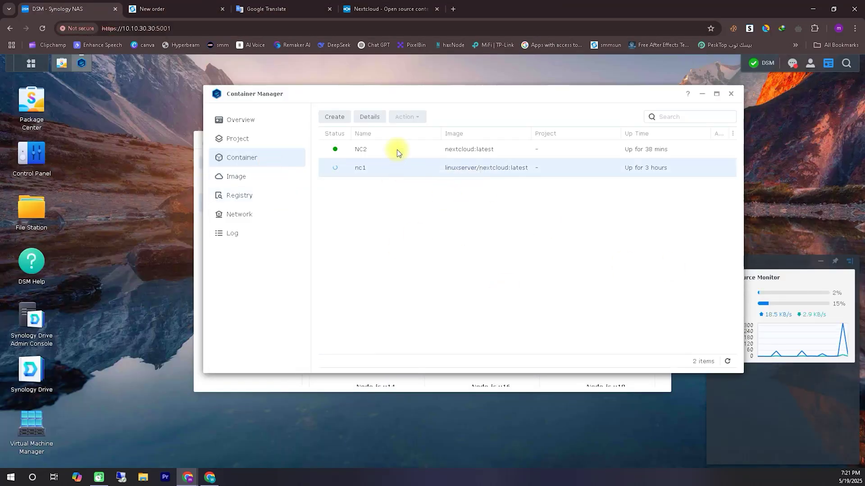
{"action": "right_click", "coordinate": [377, 169]}
{"action": "left_click", "coordinate": [429, 283]}
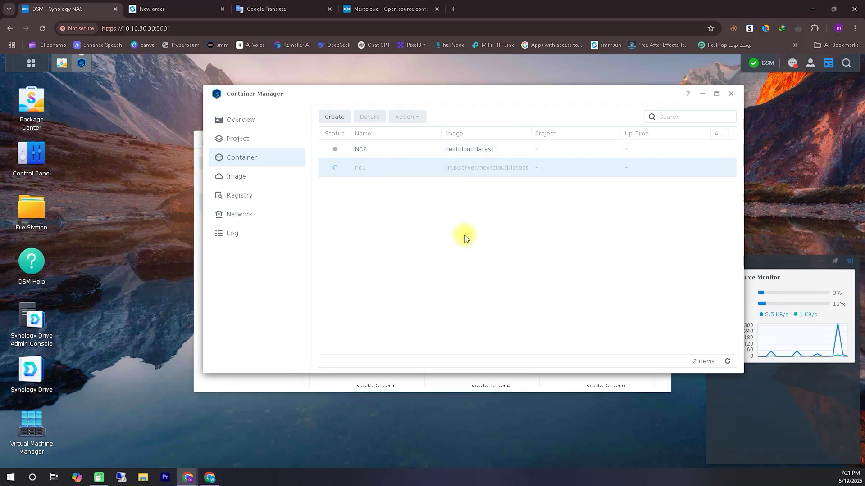
{"action": "right_click", "coordinate": [388, 153]}
{"action": "left_click", "coordinate": [424, 266]}
{"action": "left_click", "coordinate": [535, 260]}
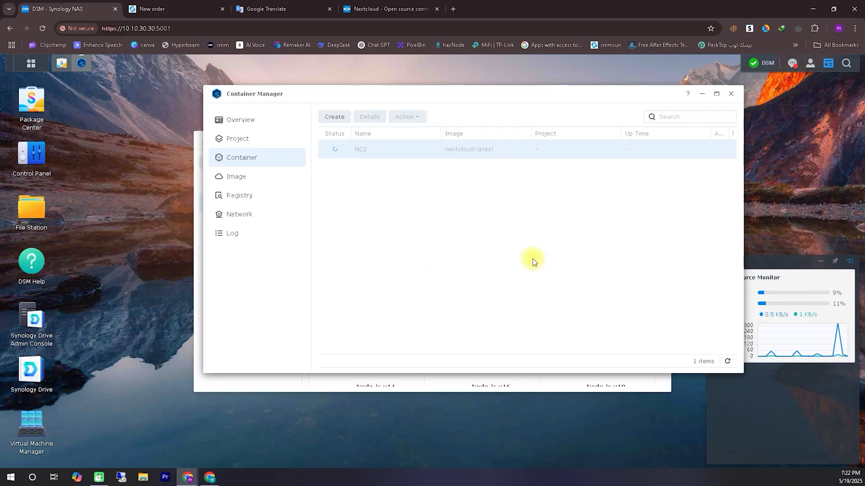
Delete the nextcloud and linuxserver/nextcloud images, leaving rocket.chat and ubuntu.
{"action": "left_click", "coordinate": [251, 183]}
{"action": "right_click", "coordinate": [415, 168]}
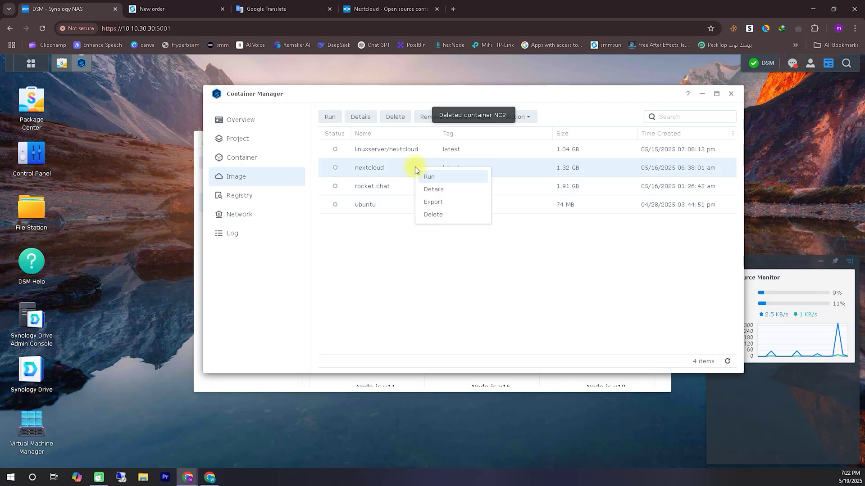
{"action": "left_click", "coordinate": [448, 214]}
{"action": "left_click", "coordinate": [540, 241]}
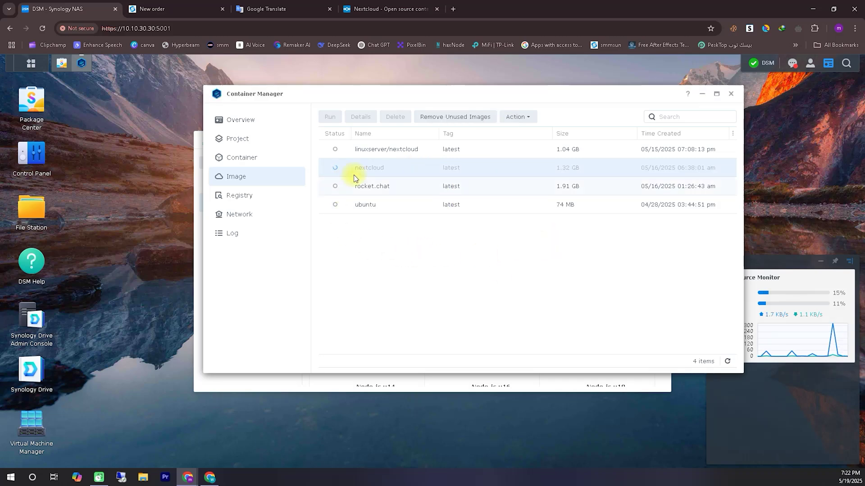
{"action": "right_click", "coordinate": [380, 152]}
{"action": "right_click", "coordinate": [477, 150]}
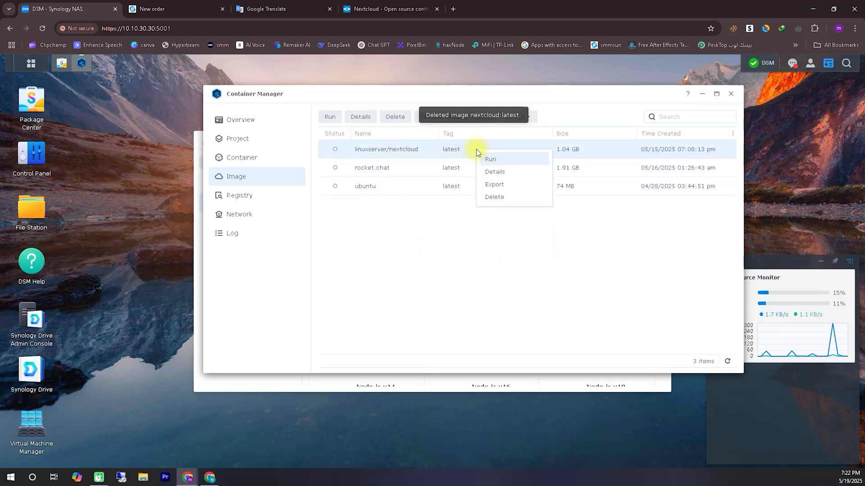
{"action": "left_click", "coordinate": [507, 201]}
{"action": "left_click", "coordinate": [548, 248]}
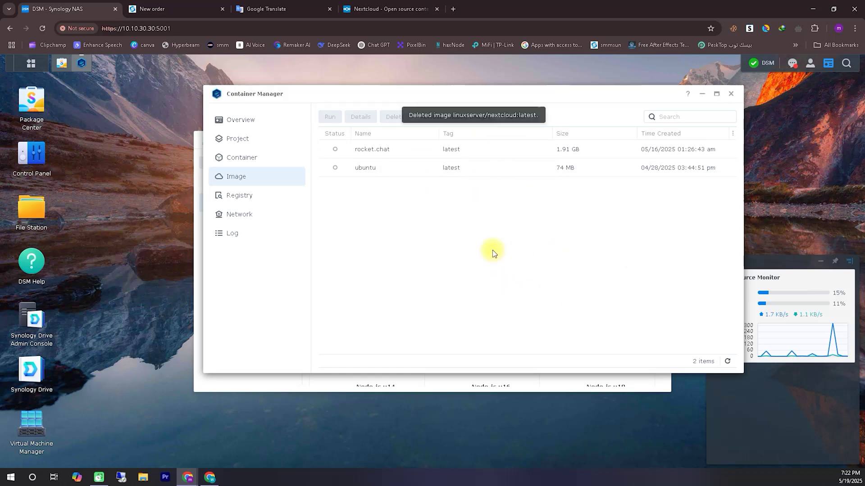
Search the Registry for 'nextcloud' and choose Download on the official nextcloud image.
{"action": "left_click", "coordinate": [239, 195]}
{"action": "left_click", "coordinate": [685, 116]}
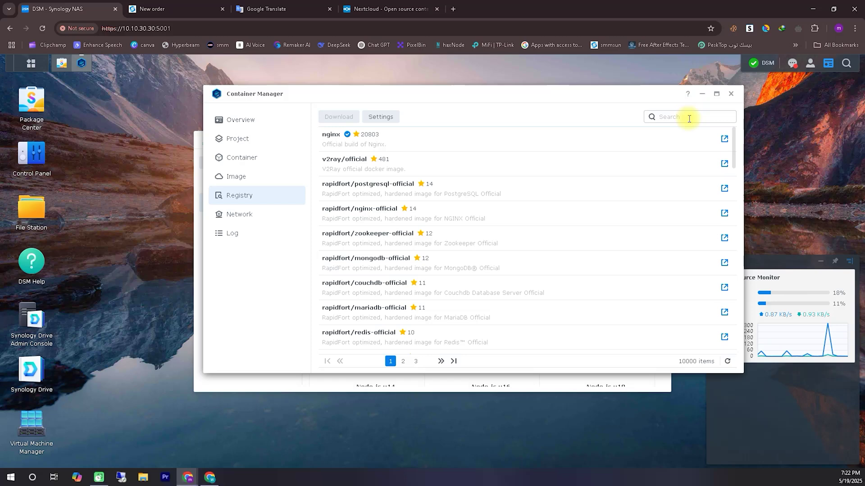
{"action": "type", "text": "nextcloud"}
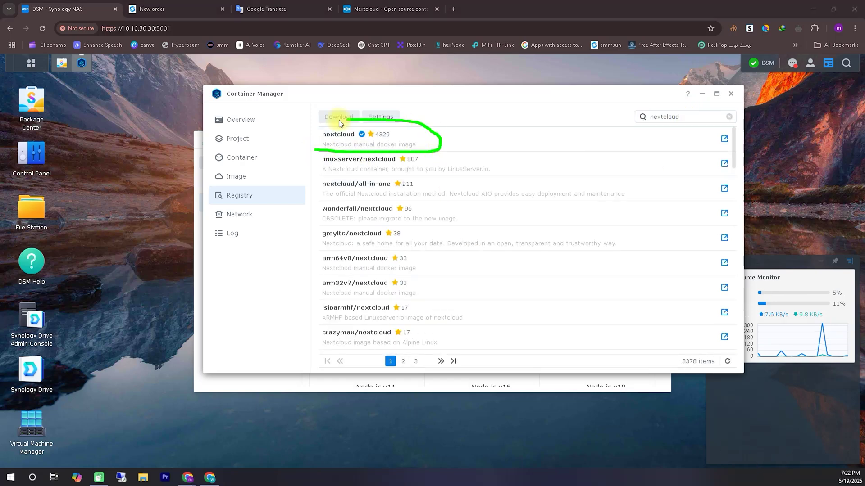
{"action": "right_click", "coordinate": [417, 138]}
{"action": "left_click", "coordinate": [444, 143]}
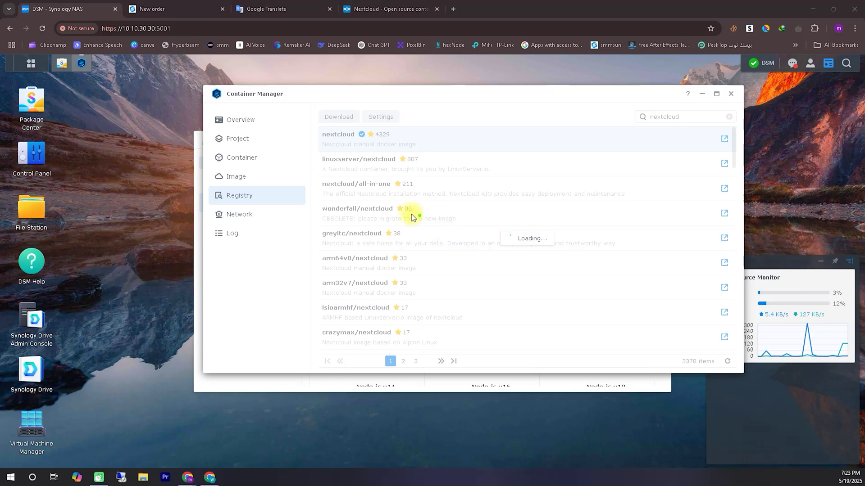
Set the image tag to latest and start the nextcloud download.
{"action": "left_click_drag", "start_coordinate": [434, 204], "coordinate": [302, 356]}
{"action": "mouse_move", "coordinate": [335, 152]}
{"action": "left_mouse_down"}
{"action": "mouse_move", "coordinate": [315, 151]}
{"action": "mouse_move", "coordinate": [328, 161]}
{"action": "left_mouse_up"}
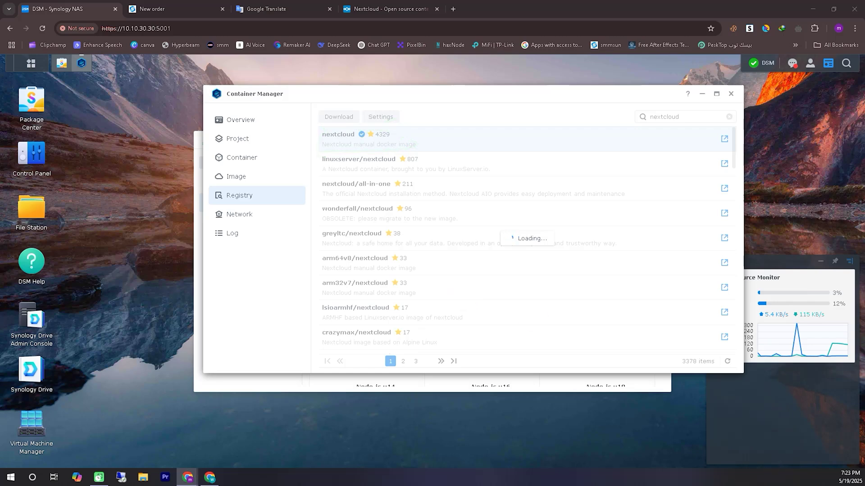
{"action": "left_click_drag", "start_coordinate": [455, 241], "coordinate": [557, 243]}
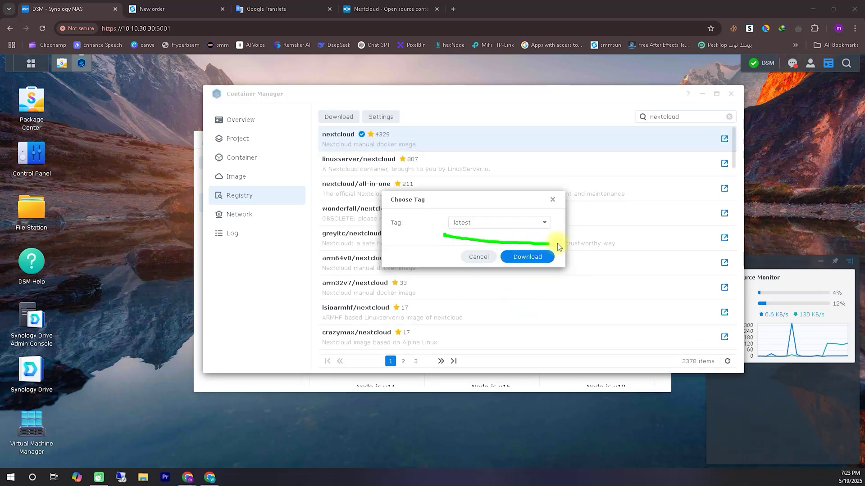
{"action": "left_click_drag", "start_coordinate": [560, 214], "coordinate": [555, 208]}
{"action": "left_click_drag", "start_coordinate": [555, 247], "coordinate": [561, 249]}
{"action": "left_click", "coordinate": [504, 227]}
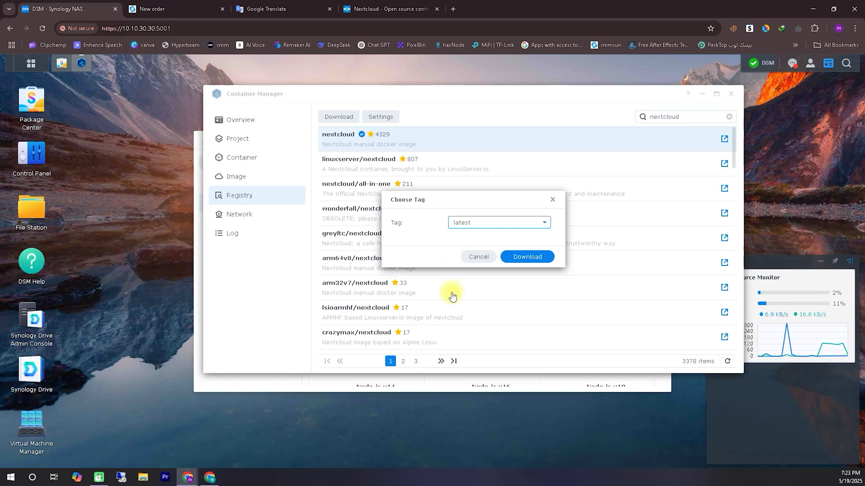
{"action": "left_click", "coordinate": [545, 235]}
{"action": "left_click", "coordinate": [544, 224]}
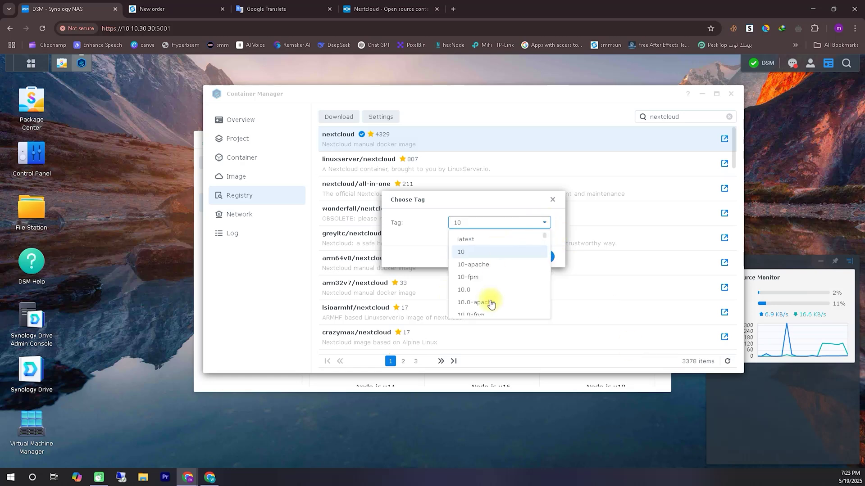
{"action": "scroll", "coordinate": [479, 241], "scroll_direction": "down", "scroll_amount": 6}
{"action": "scroll", "coordinate": [498, 268], "scroll_direction": "up", "scroll_amount": 6}
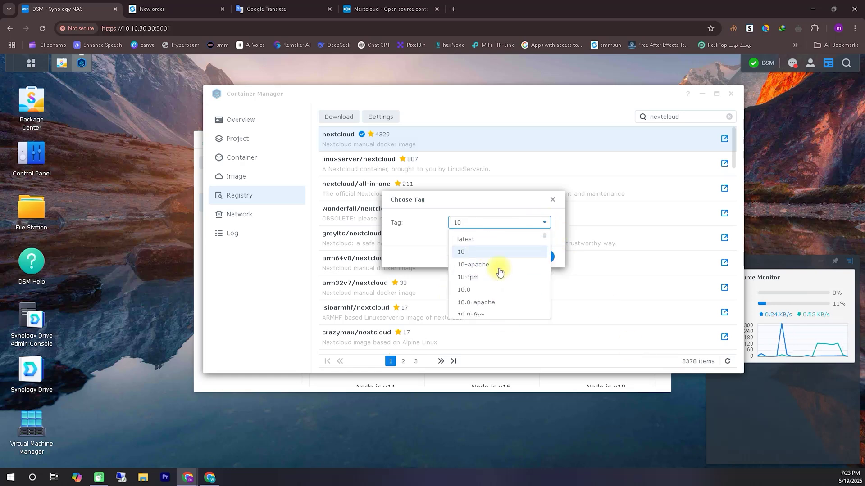
{"action": "left_click", "coordinate": [465, 244]}
{"action": "left_click", "coordinate": [521, 258]}
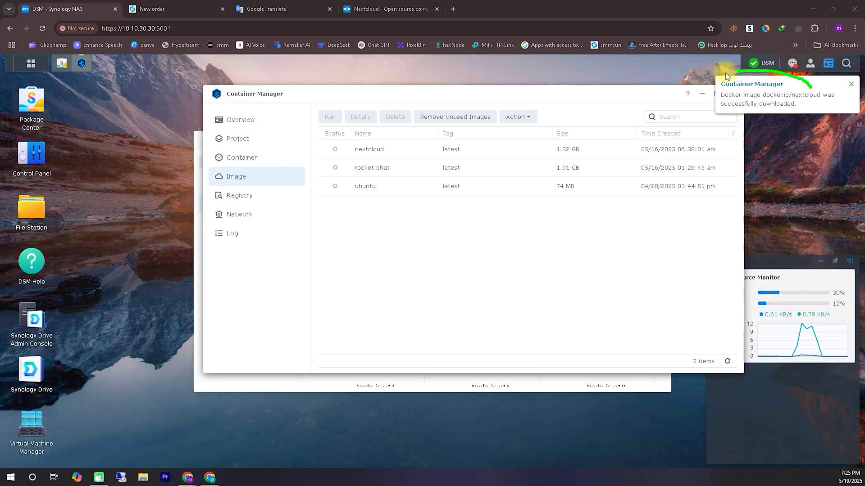
Select the downloaded 1.32 GB nextcloud:latest image in the Image list.
{"action": "left_click_drag", "start_coordinate": [750, 144], "coordinate": [831, 107]}
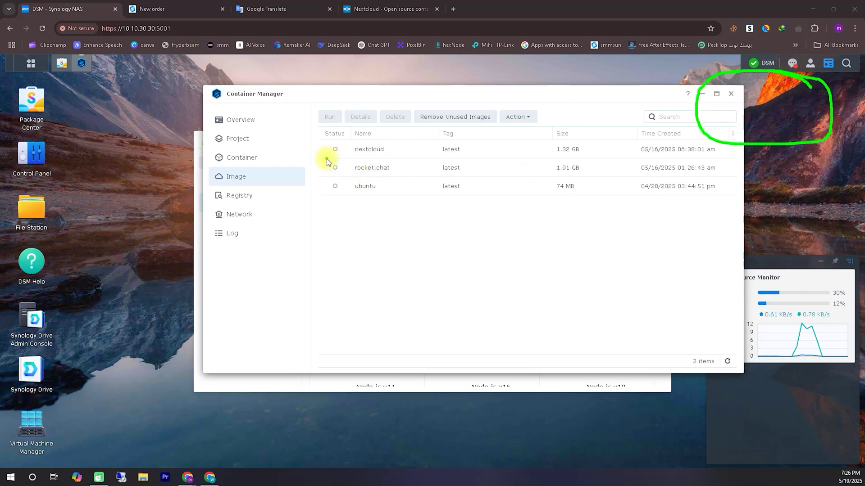
{"action": "mouse_move", "coordinate": [358, 159]}
{"action": "left_mouse_down"}
{"action": "mouse_move", "coordinate": [727, 158]}
{"action": "mouse_move", "coordinate": [721, 145]}
{"action": "mouse_move", "coordinate": [536, 133]}
{"action": "mouse_move", "coordinate": [352, 144]}
{"action": "left_mouse_up"}
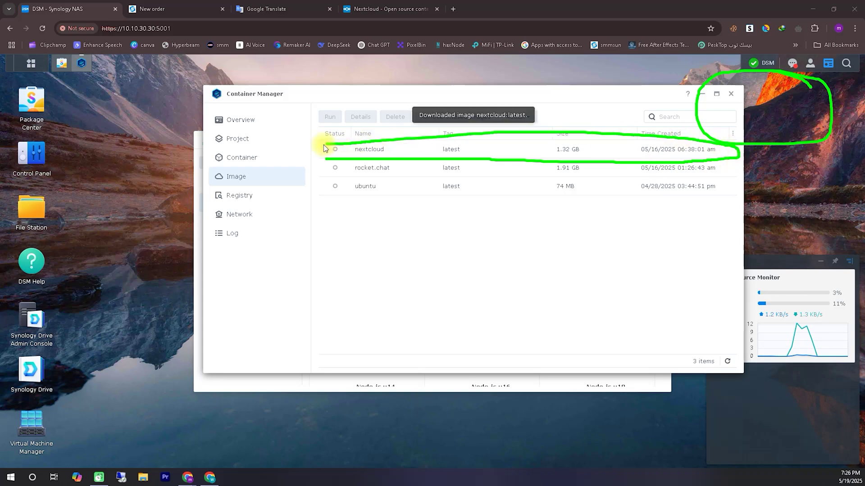
{"action": "left_click", "coordinate": [771, 462]}
{"action": "left_click", "coordinate": [419, 151]}
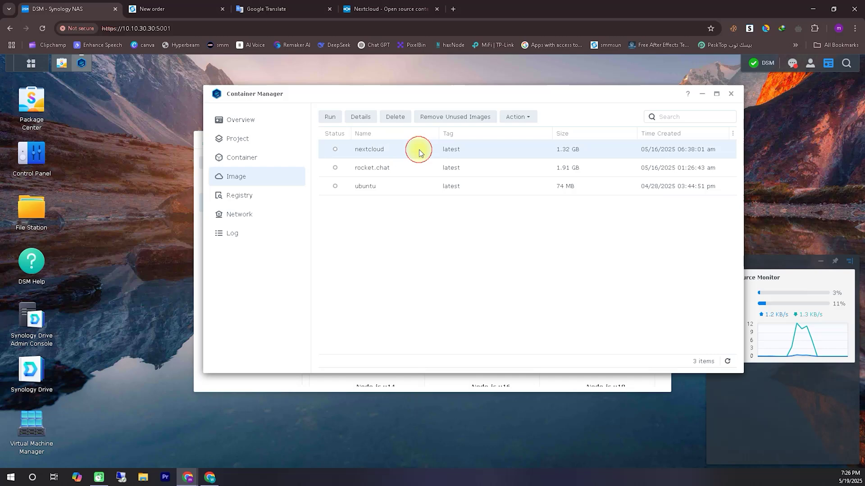
Run the nextcloud image as a new container named techpassport_nextcloud.
{"action": "right_click", "coordinate": [419, 150]}
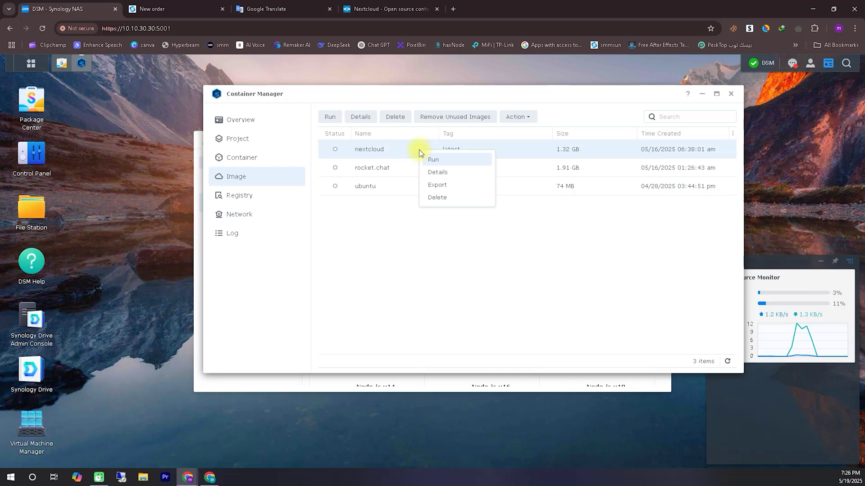
{"action": "left_click", "coordinate": [452, 161]}
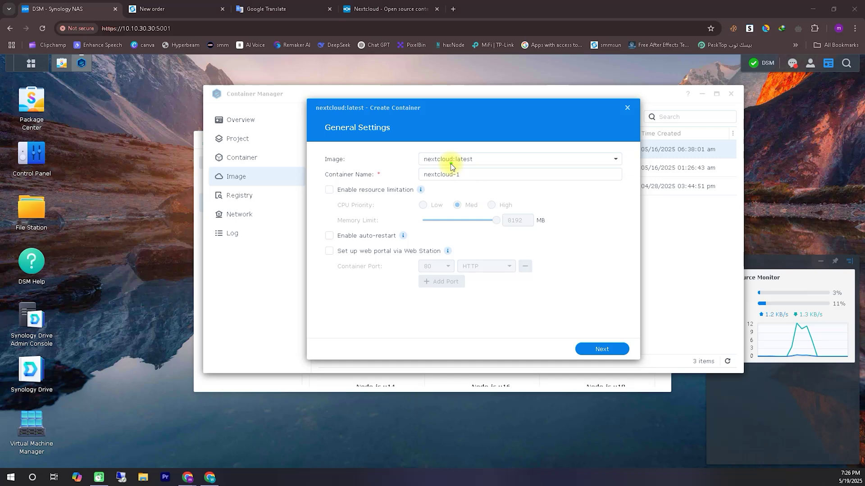
{"action": "left_click_drag", "start_coordinate": [414, 183], "coordinate": [454, 183]}
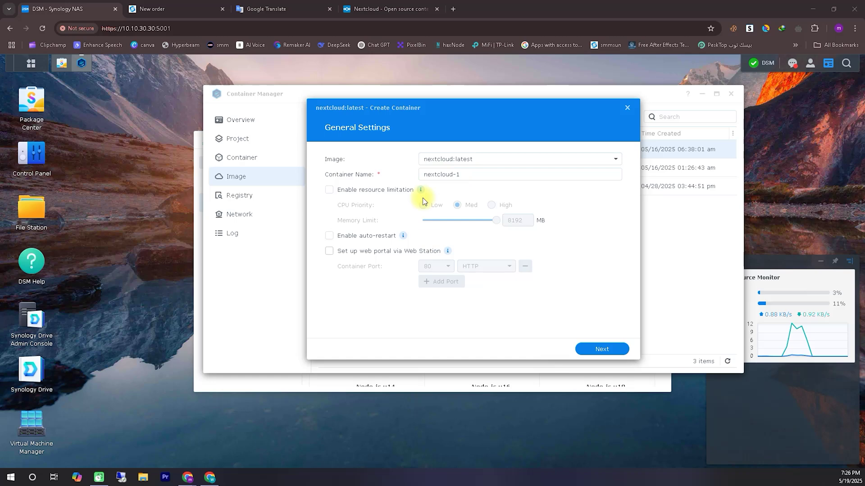
{"action": "left_click_drag", "start_coordinate": [467, 177], "coordinate": [401, 180]}
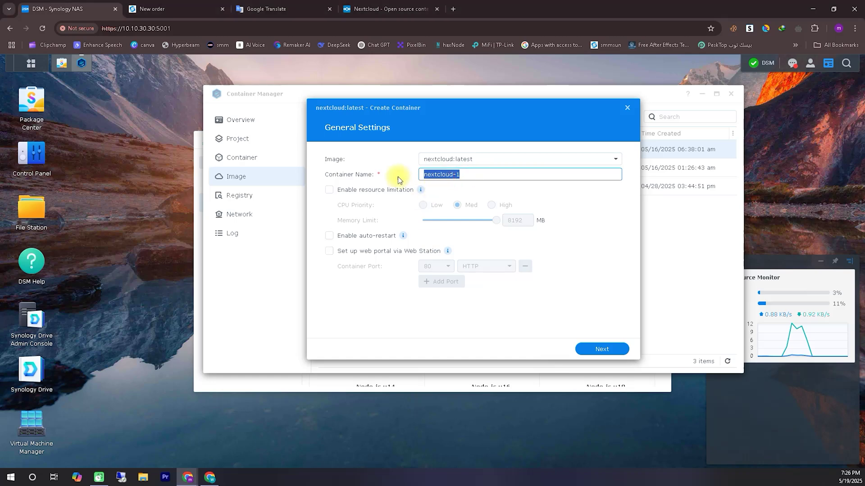
{"action": "type", "text": "tecpas"}
{"action": "key", "text": "BackSpace"}
{"action": "key", "text": "BackSpace"}
{"action": "key", "text": "BackSpace"}
{"action": "key", "text": "BackSpace"}
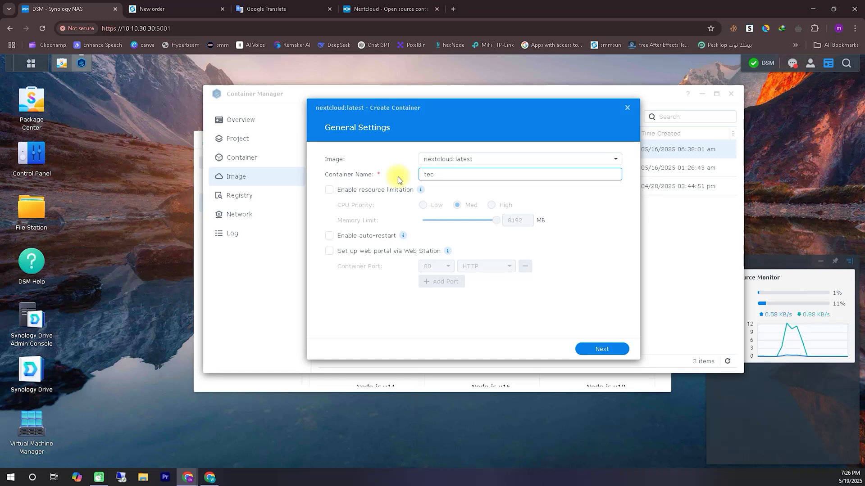
{"action": "type", "text": "hpassport_nextcloud"}
Enable resource limitation with a 1024 MB memory limit.
{"action": "left_click", "coordinate": [366, 195]}
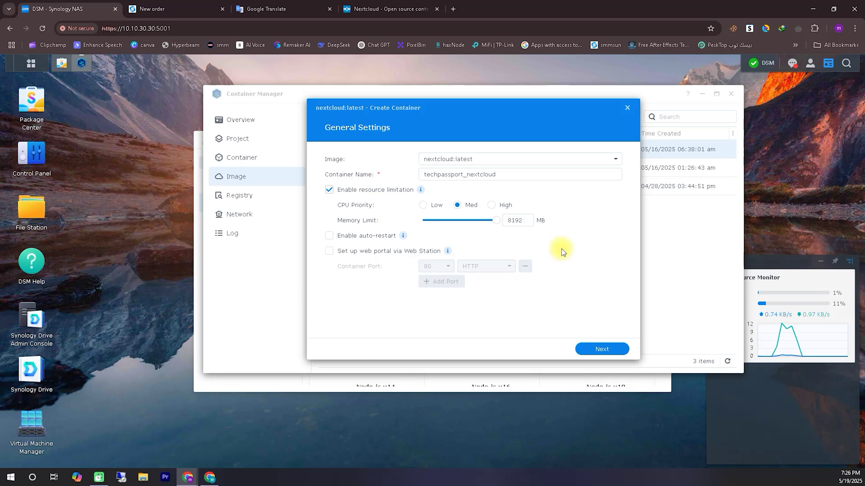
{"action": "double_click", "coordinate": [527, 225]}
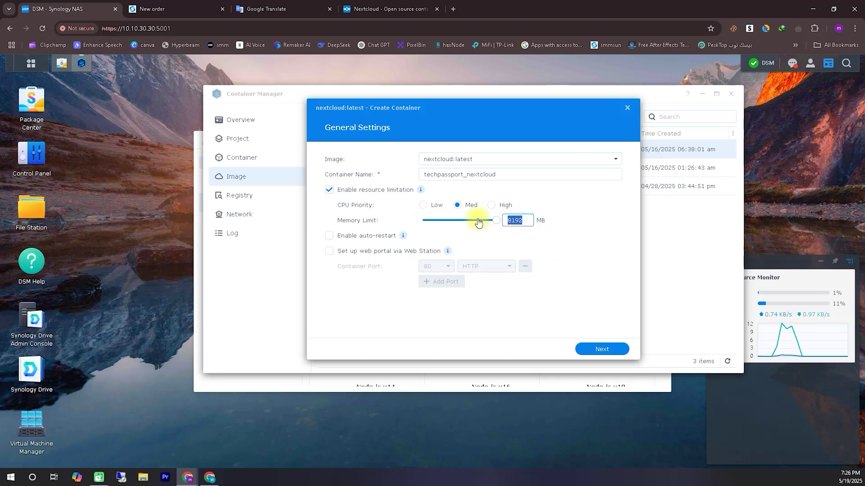
{"action": "type", "text": "1024"}
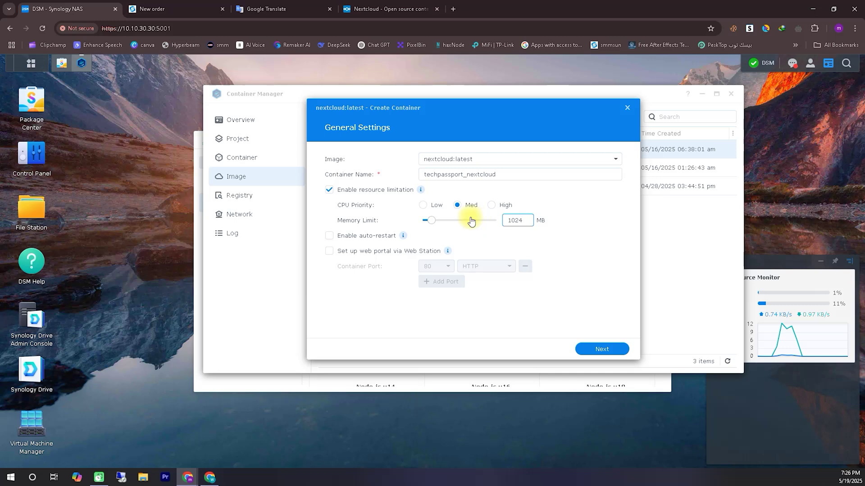
Proceed through Advanced Settings and Summary, finish with the container set to run, and view the container list.
{"action": "left_click", "coordinate": [604, 349]}
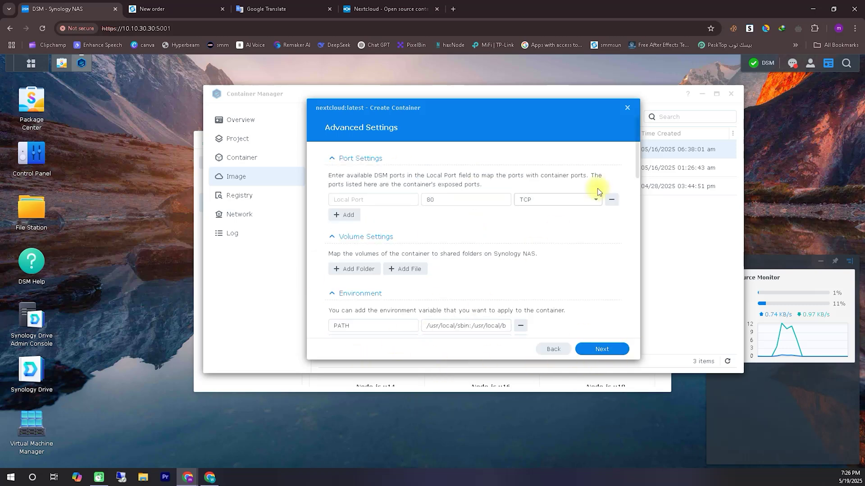
{"action": "left_click_drag", "start_coordinate": [637, 165], "coordinate": [665, 154]}
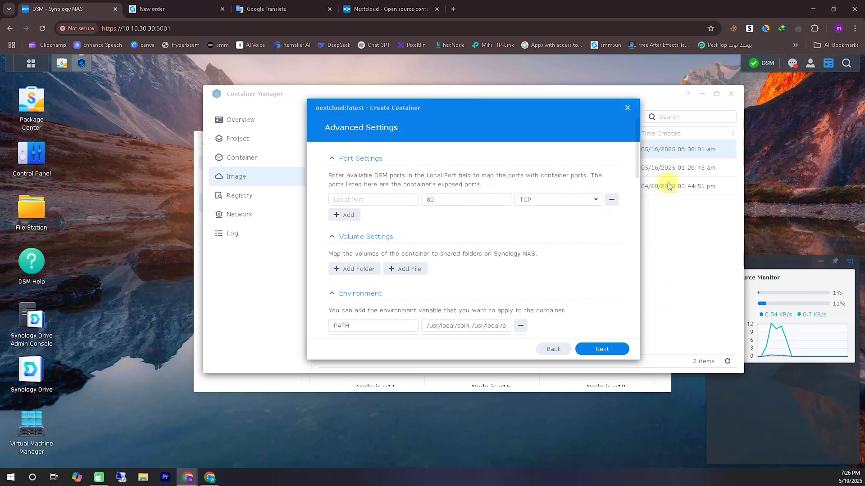
{"action": "left_click", "coordinate": [617, 350]}
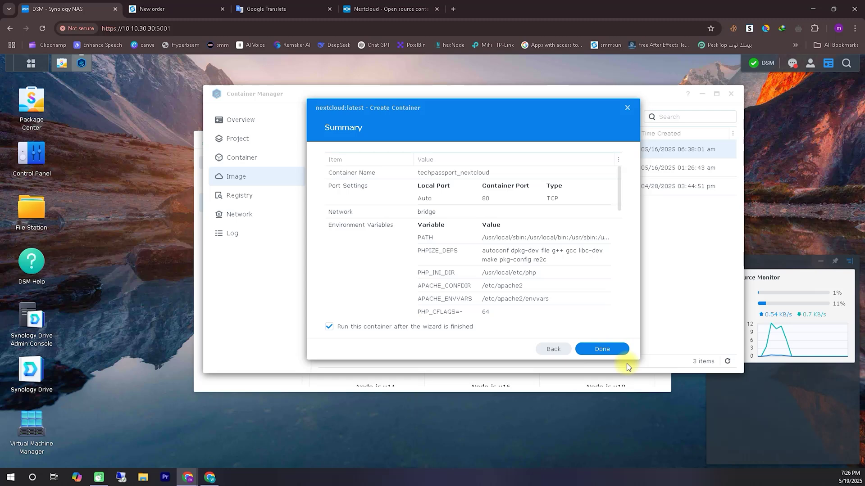
{"action": "left_click_drag", "start_coordinate": [614, 198], "coordinate": [621, 310]}
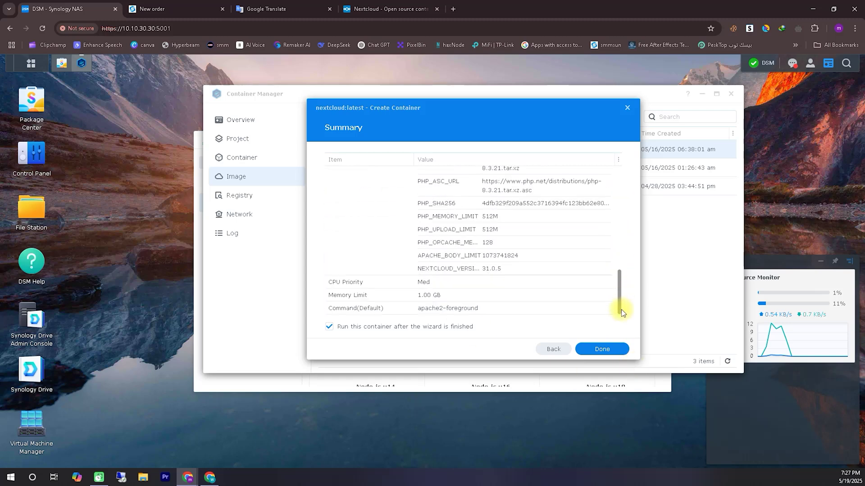
{"action": "left_click", "coordinate": [602, 350]}
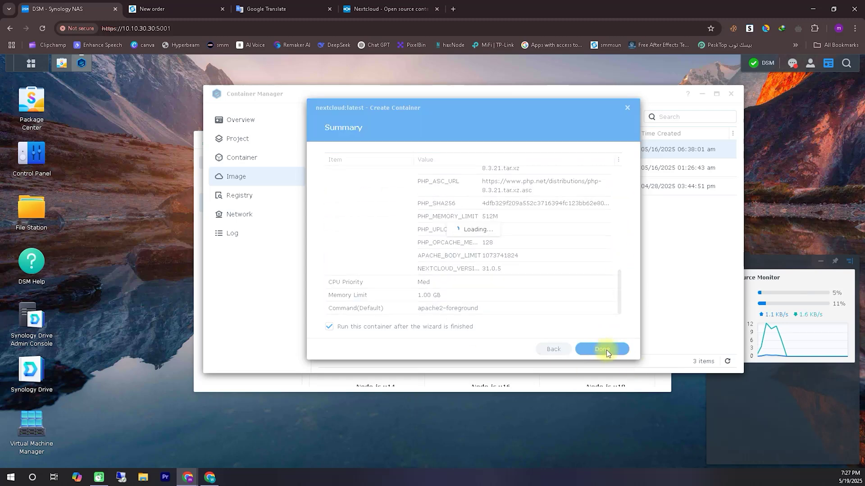
{"action": "left_click", "coordinate": [270, 159]}
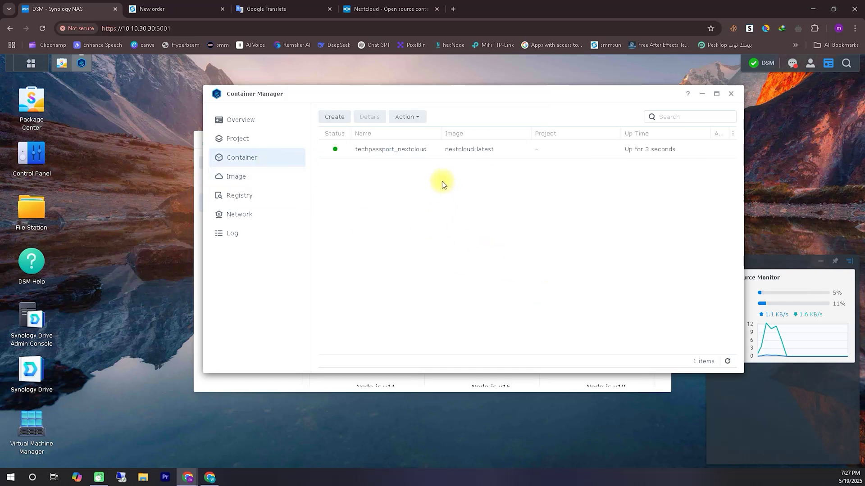
Open techpassport_nextcloud's Details, showing 1.00 GB memory and port 80/tcp mapped to 32773.
{"action": "right_click", "coordinate": [436, 156]}
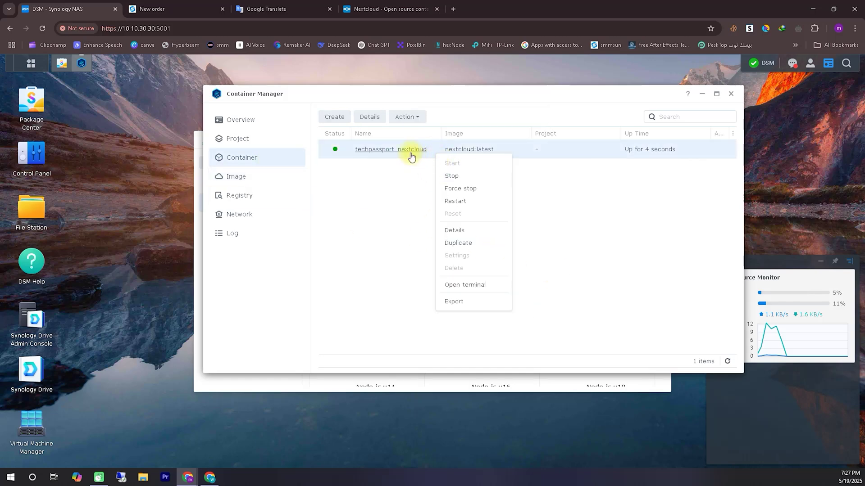
{"action": "left_click", "coordinate": [453, 230]}
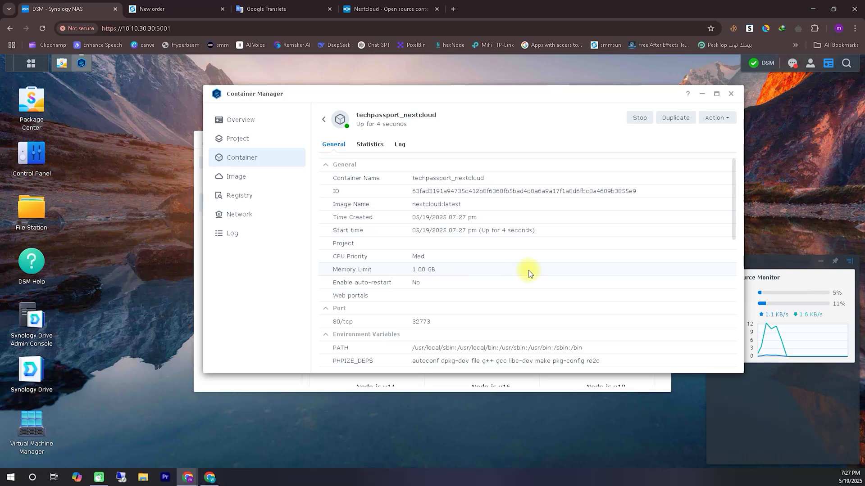
{"action": "scroll", "coordinate": [522, 261], "scroll_direction": "down", "scroll_amount": 2}
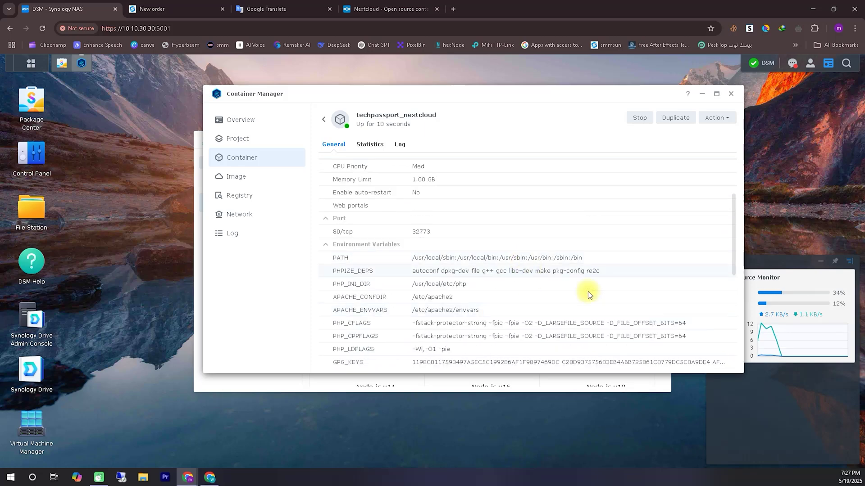
{"action": "left_click", "coordinate": [775, 461]}
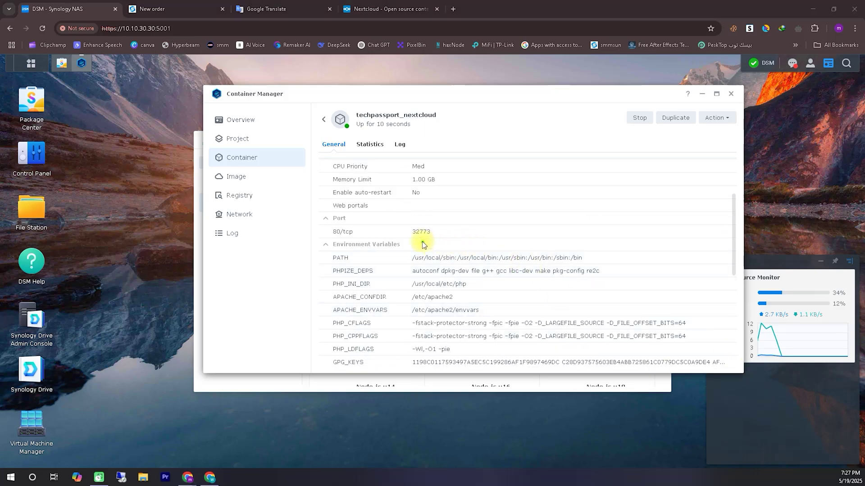
{"action": "left_click_drag", "start_coordinate": [408, 238], "coordinate": [440, 239]}
{"action": "left_click", "coordinate": [774, 458]}
Close the old Nextcloud tab and load 10.10.30.30:32773 in a new tab, correcting the mistyped port.
{"action": "left_click", "coordinate": [437, 8]}
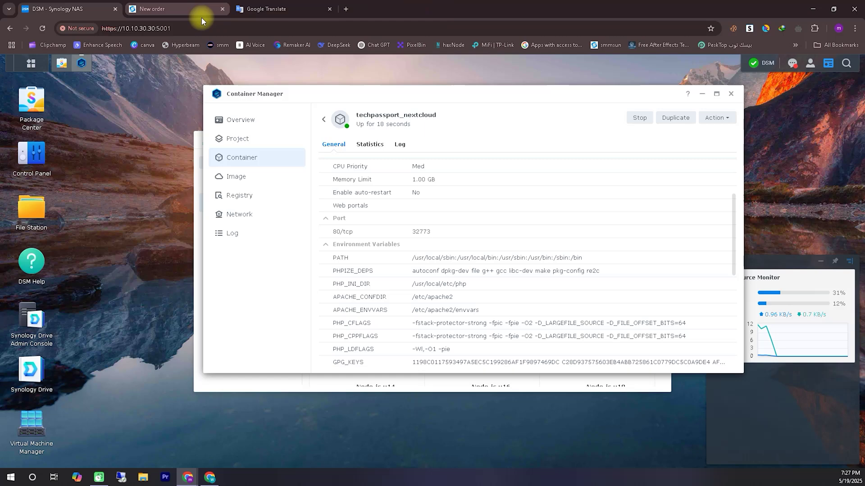
{"action": "left_click", "coordinate": [345, 11]}
{"action": "left_click", "coordinate": [373, 28]}
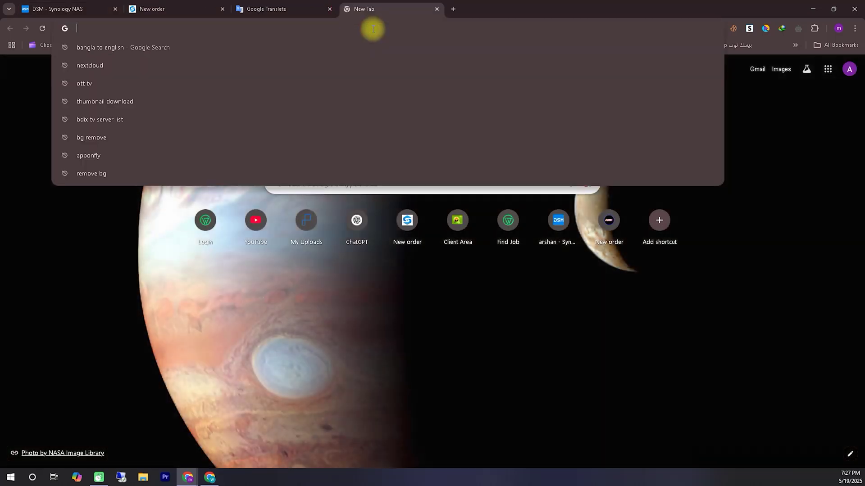
{"action": "type", "text": "10.10.30.30:3773"}
{"action": "key", "text": "Return"}
{"action": "left_click", "coordinate": [106, 27]}
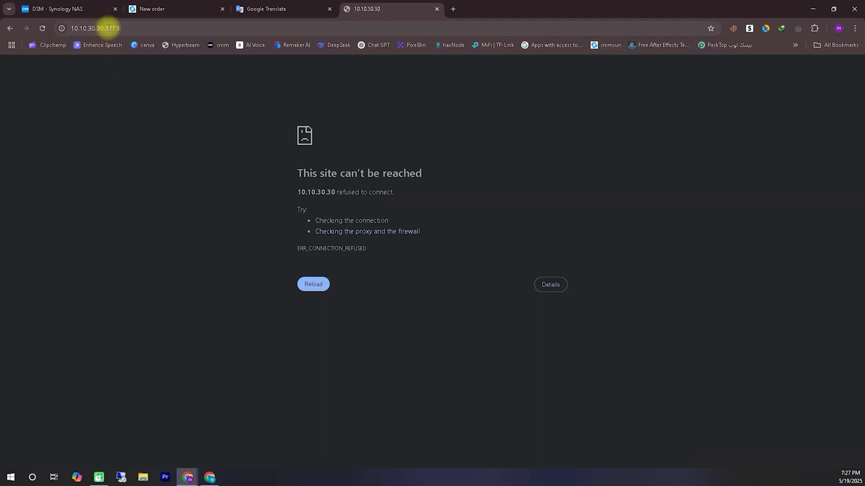
{"action": "left_click", "coordinate": [109, 31]}
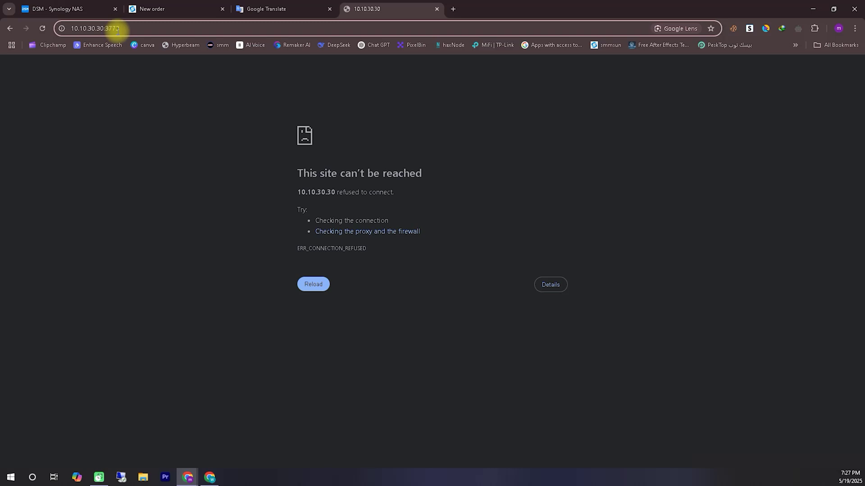
{"action": "type", "text": "2"}
{"action": "key", "text": "Return"}
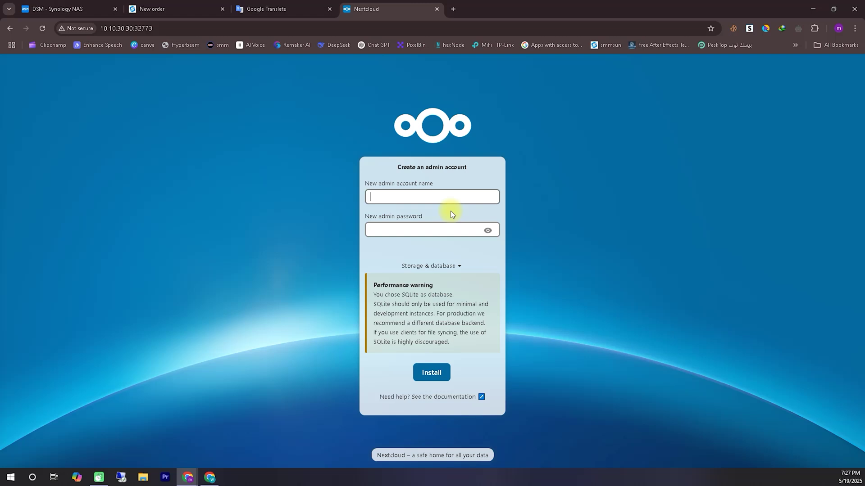
Create the admin account with user name 'admin' and a password, then install Nextcloud.
{"action": "type", "text": "admin"}
{"action": "left_click", "coordinate": [434, 228]}
{"action": "type", "text": "*****"}
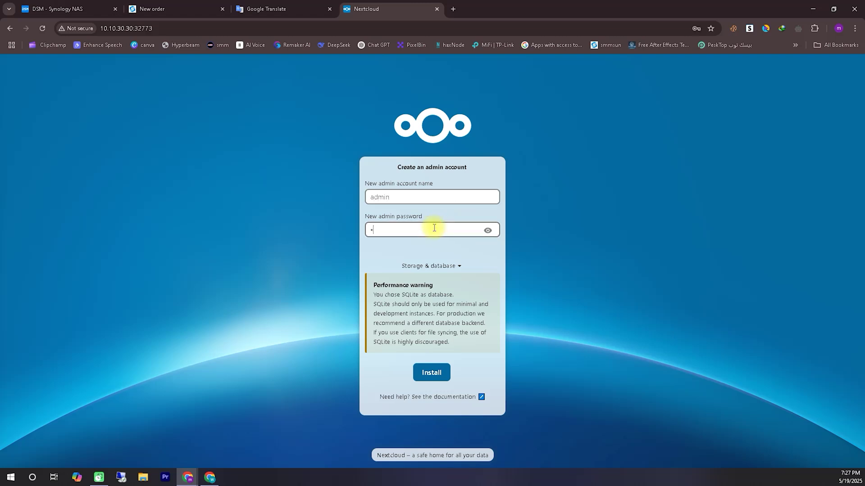
{"action": "left_click", "coordinate": [431, 372]}
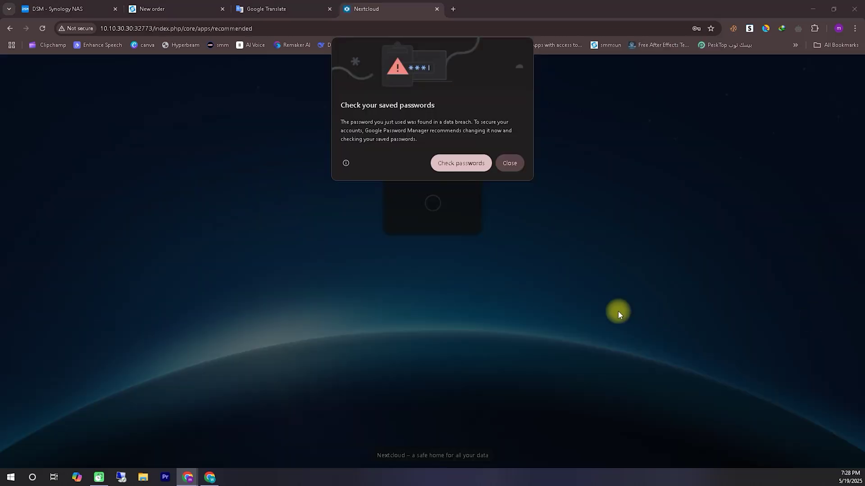
Dismiss Chrome's breach warning and save-password prompt, then install the six recommended Nextcloud apps.
{"action": "left_click", "coordinate": [510, 164]}
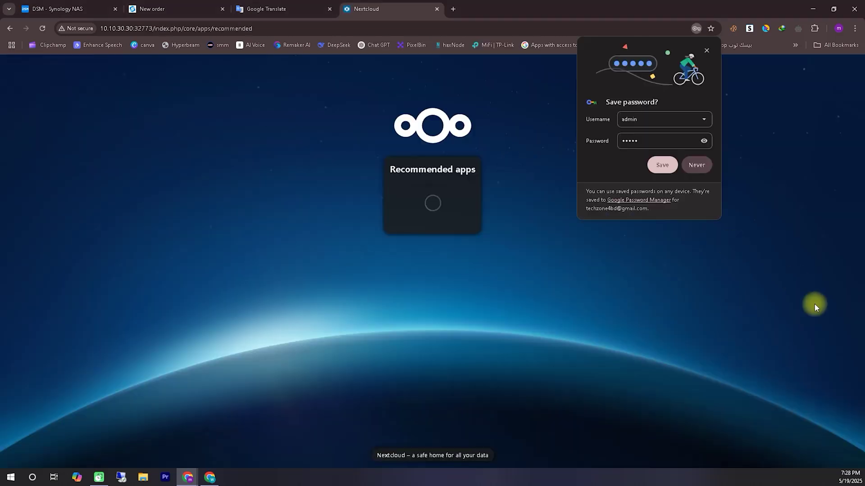
{"action": "left_click", "coordinate": [676, 164]}
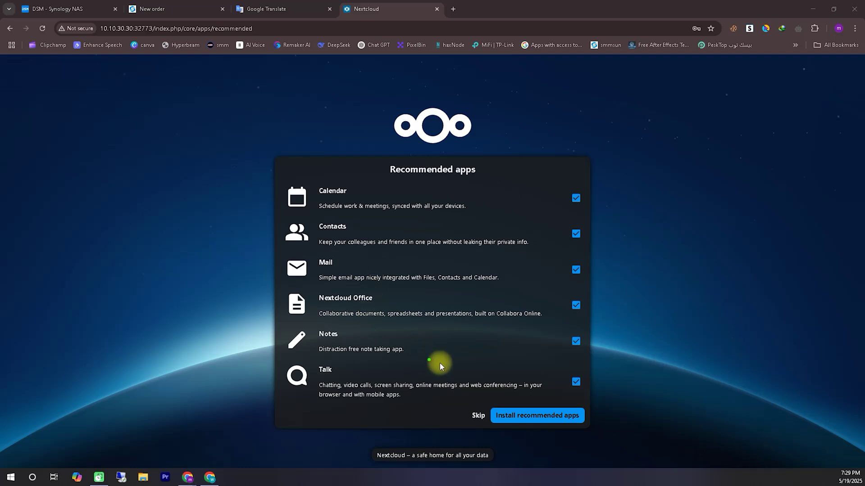
{"action": "mouse_move", "coordinate": [570, 405]}
{"action": "left_mouse_down"}
{"action": "mouse_move", "coordinate": [496, 403]}
{"action": "mouse_move", "coordinate": [531, 439]}
{"action": "left_mouse_up"}
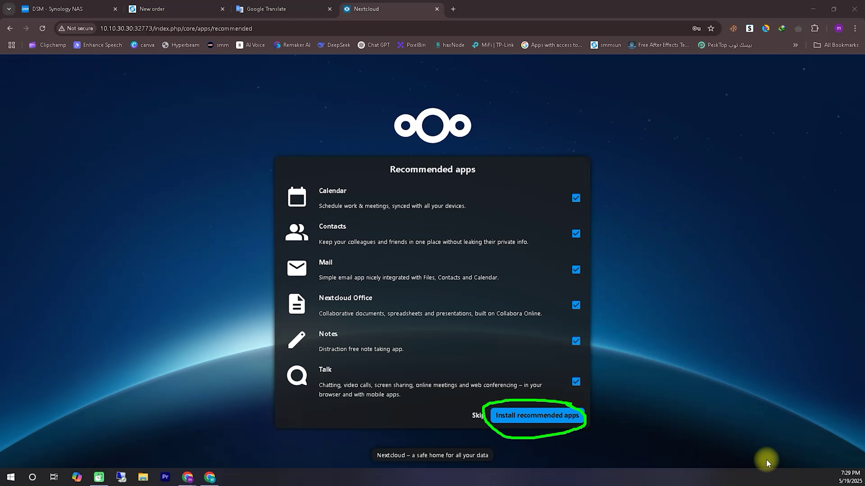
{"action": "left_click", "coordinate": [532, 417]}
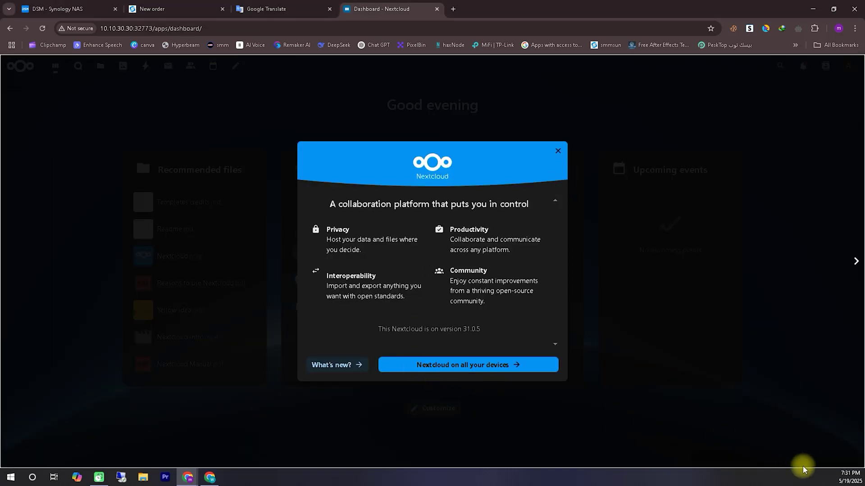
Page through the welcome tour, including the Nextcloud Hub 10 pages, and finish with Get started!
{"action": "mouse_move", "coordinate": [403, 378]}
{"action": "left_mouse_down"}
{"action": "mouse_move", "coordinate": [517, 359]}
{"action": "mouse_move", "coordinate": [404, 365]}
{"action": "left_mouse_up"}
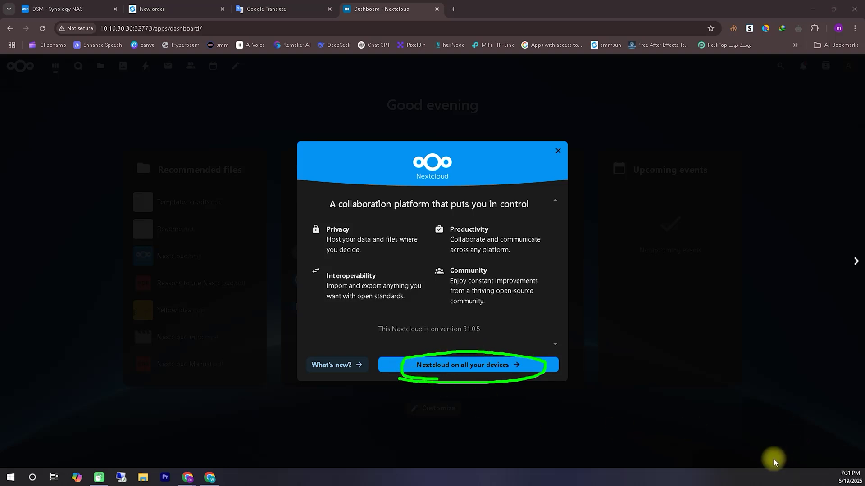
{"action": "left_click", "coordinate": [462, 370]}
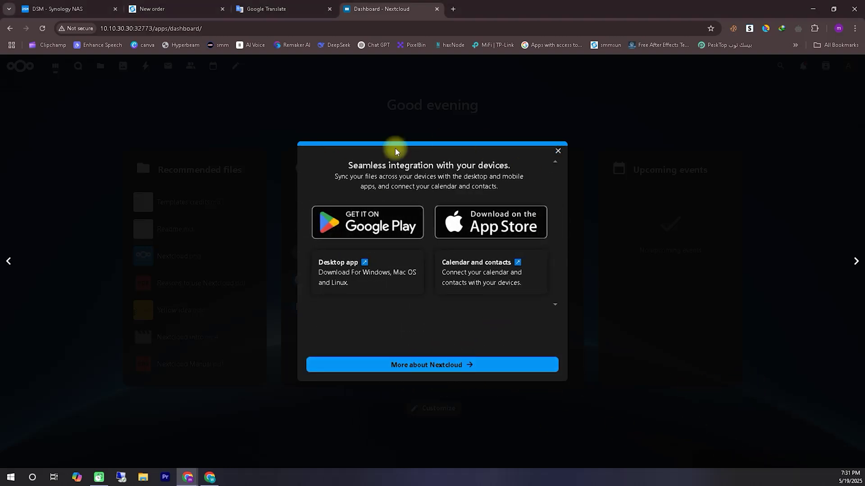
{"action": "left_click", "coordinate": [457, 362]}
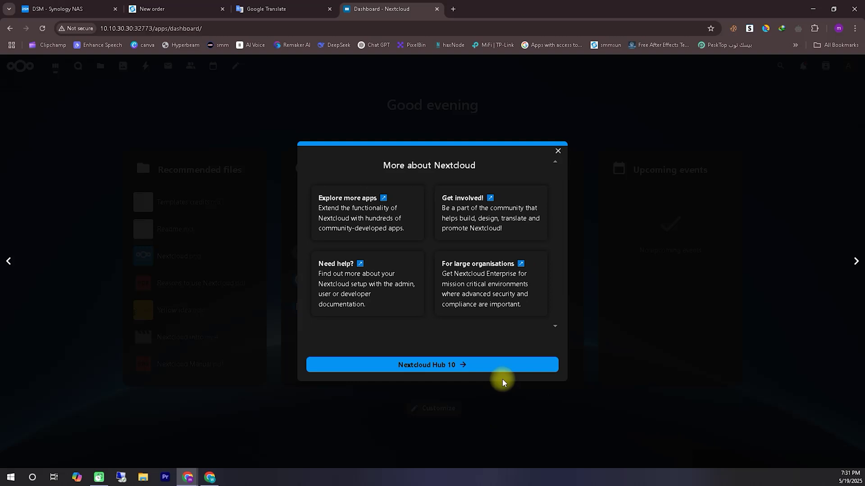
{"action": "left_click", "coordinate": [488, 367]}
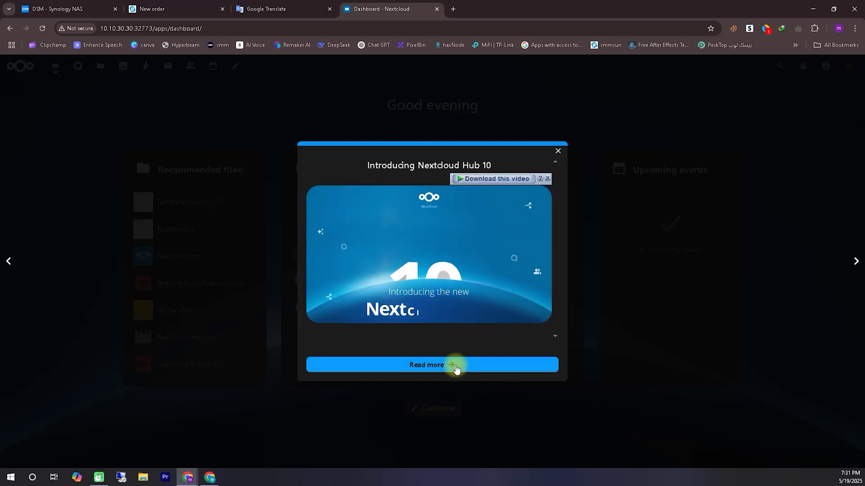
{"action": "left_click", "coordinate": [453, 365]}
{"action": "left_click", "coordinate": [459, 370]}
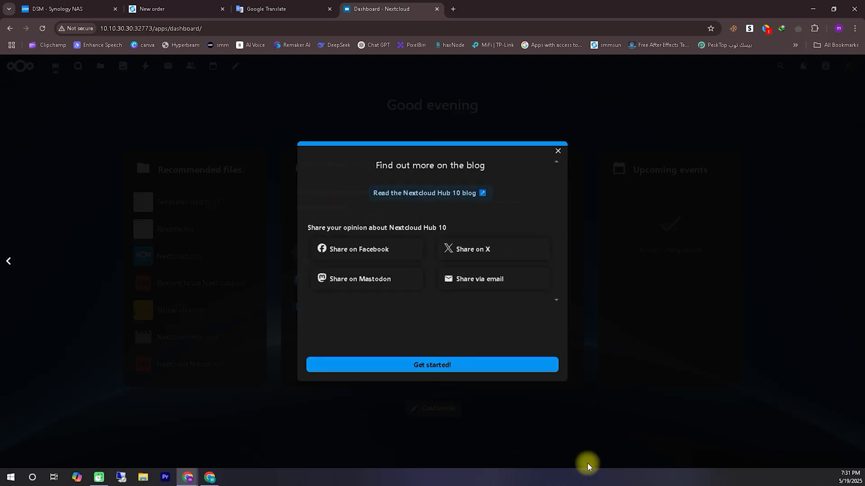
{"action": "left_click", "coordinate": [488, 368]}
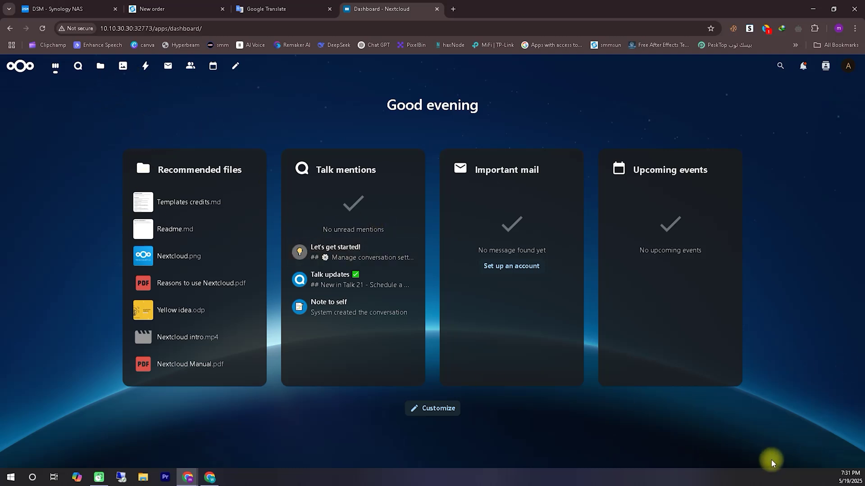
Check the notifications list from the bell and close it.
{"action": "mouse_move", "coordinate": [93, 42]}
{"action": "left_mouse_down"}
{"action": "mouse_move", "coordinate": [172, 33]}
{"action": "mouse_move", "coordinate": [107, 12]}
{"action": "left_mouse_up"}
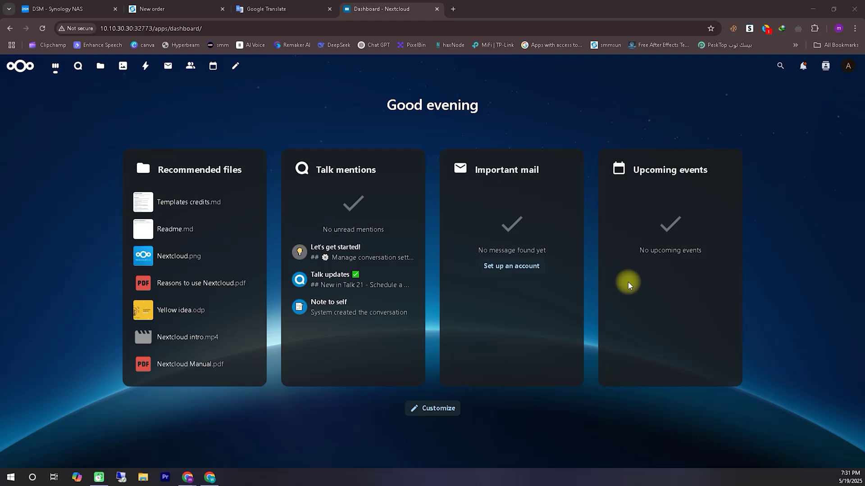
{"action": "left_click", "coordinate": [804, 67]}
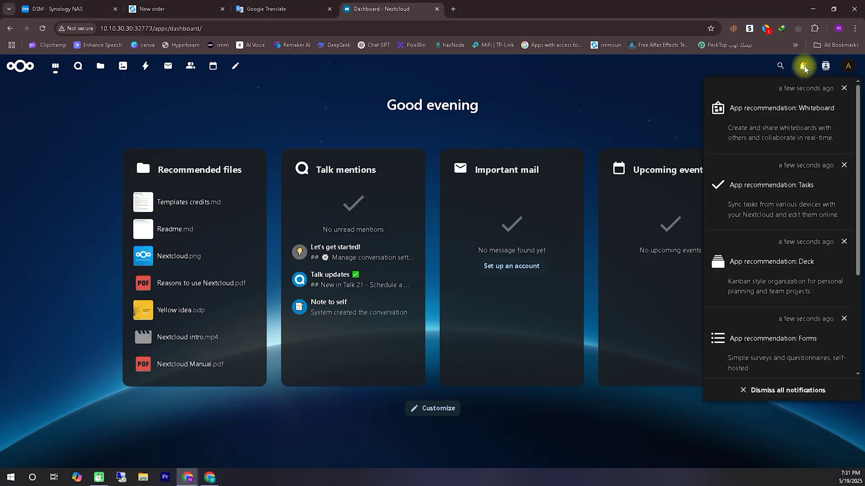
{"action": "left_click", "coordinate": [658, 101]}
In Appearance and accessibility, choose the deep blue background image, then go back to the dashboard.
{"action": "left_click", "coordinate": [848, 68]}
{"action": "left_click", "coordinate": [804, 133]}
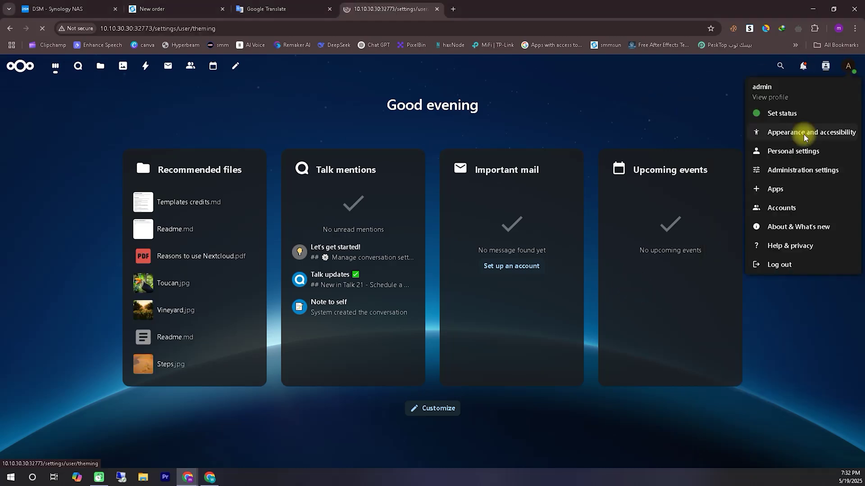
{"action": "scroll", "coordinate": [568, 240], "scroll_direction": "down", "scroll_amount": 20}
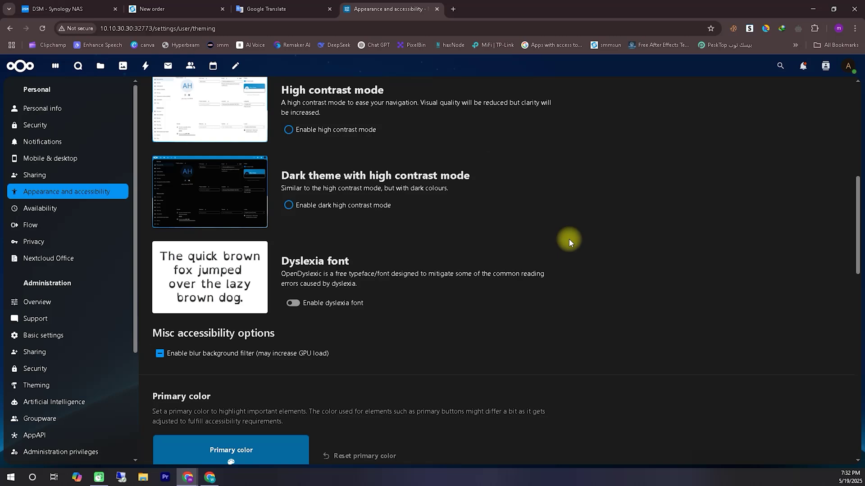
{"action": "scroll", "coordinate": [569, 239], "scroll_direction": "up", "scroll_amount": 2}
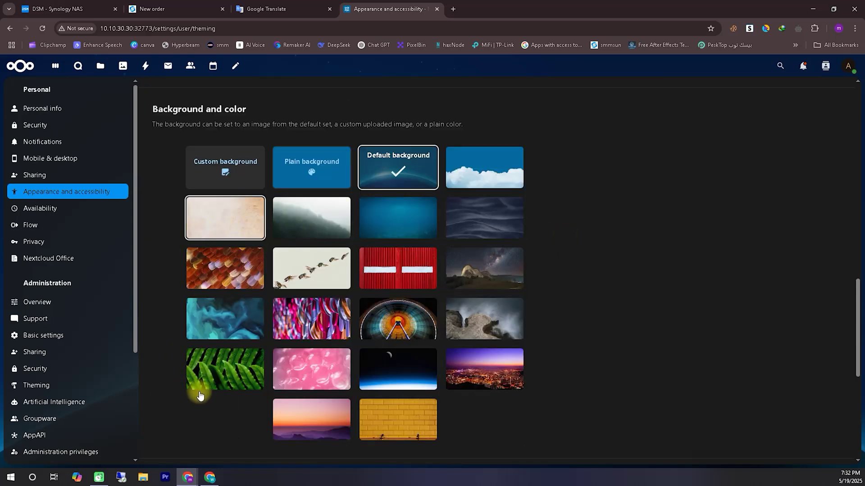
{"action": "left_click", "coordinate": [422, 224]}
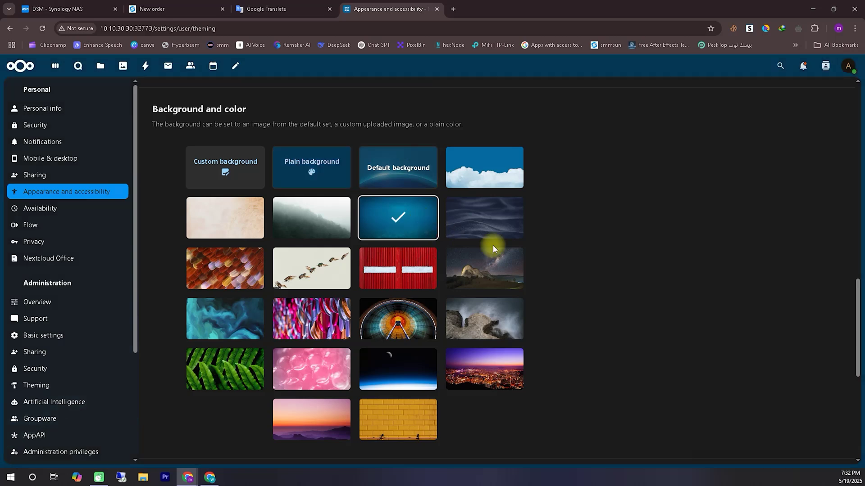
{"action": "scroll", "coordinate": [825, 124], "scroll_direction": "up", "scroll_amount": 8}
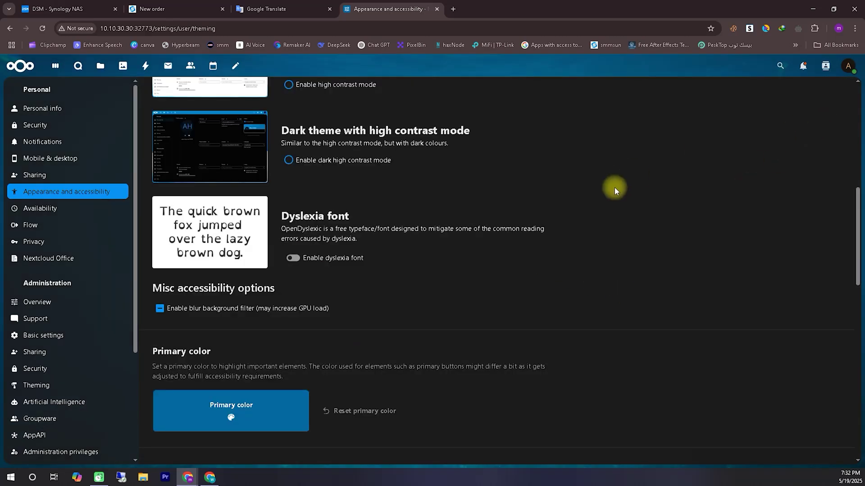
{"action": "scroll", "coordinate": [615, 188], "scroll_direction": "down", "scroll_amount": 7}
{"action": "scroll", "coordinate": [611, 274], "scroll_direction": "down", "scroll_amount": 8}
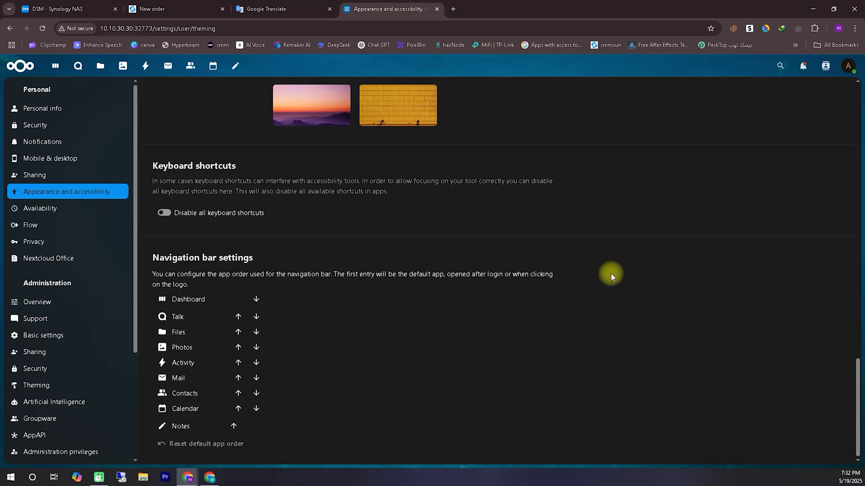
{"action": "scroll", "coordinate": [611, 274], "scroll_direction": "up", "scroll_amount": 20}
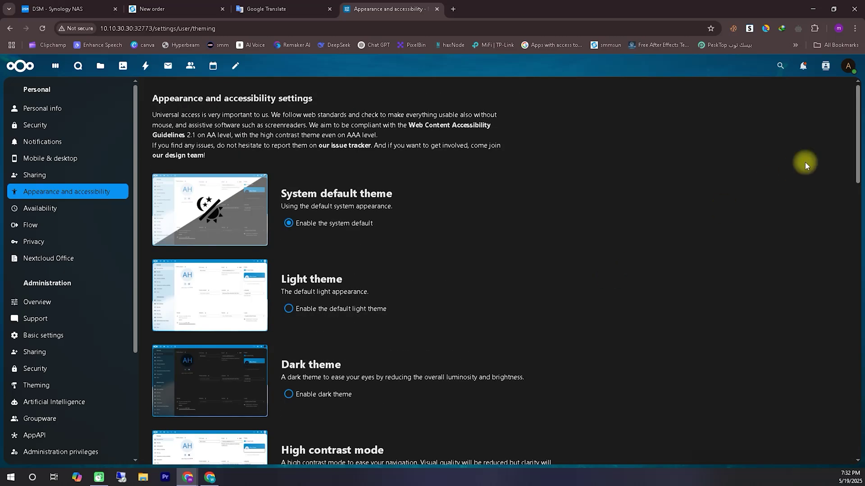
{"action": "left_click", "coordinate": [676, 69]}
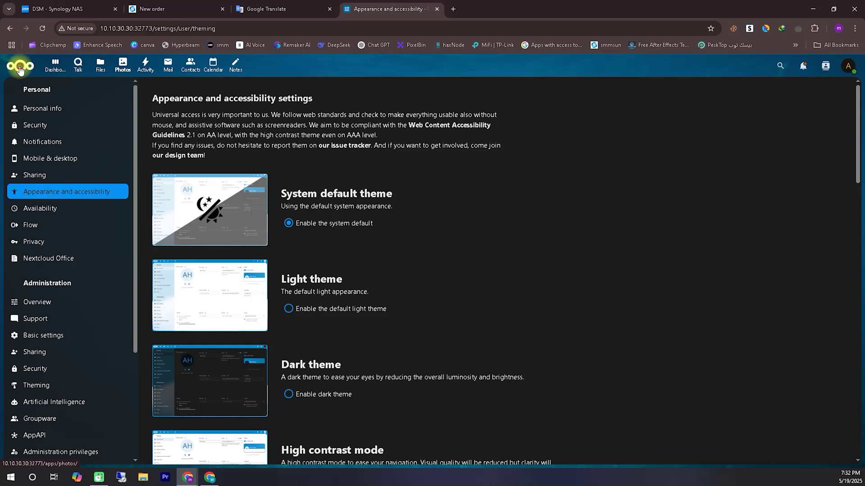
{"action": "left_click", "coordinate": [19, 68]}
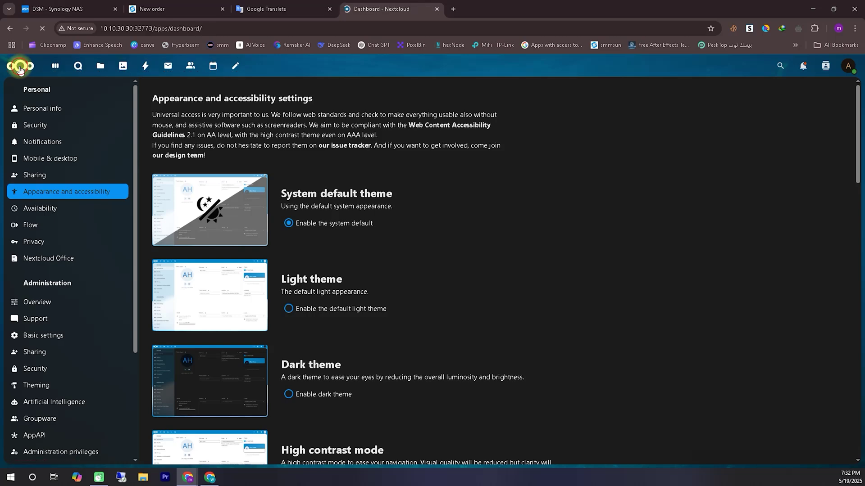